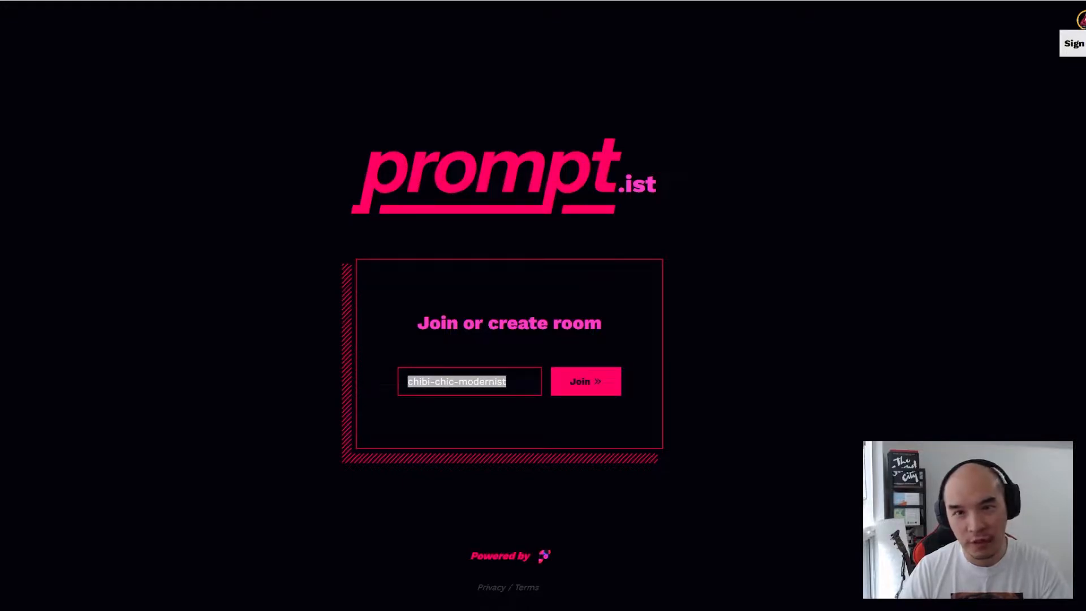
Step: Create and join a room named ArtistsJourney
left_click(487, 392)
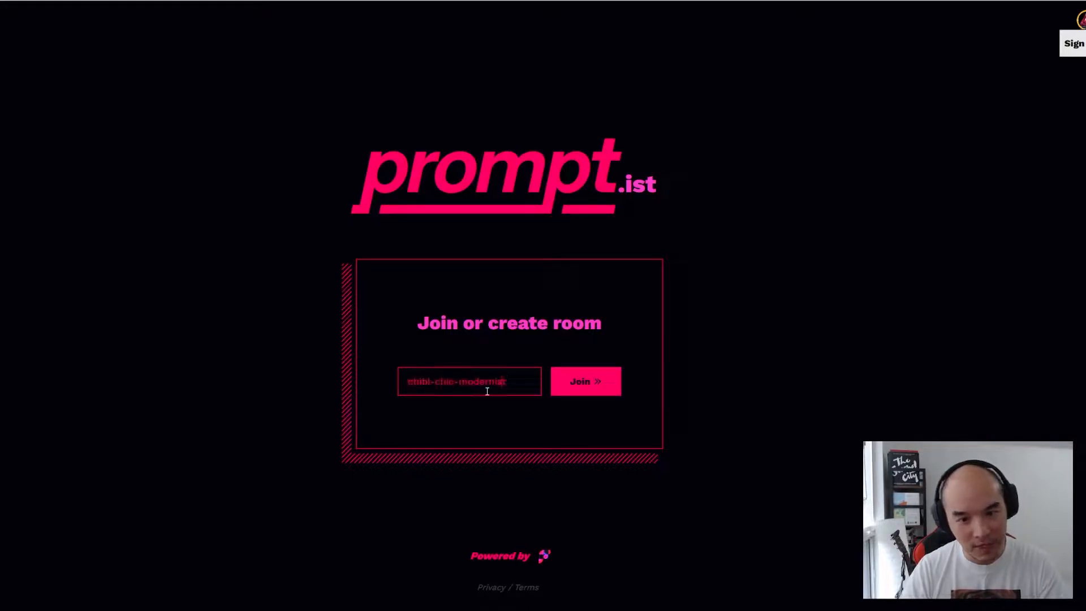
key("ctrl+a")
type("A")
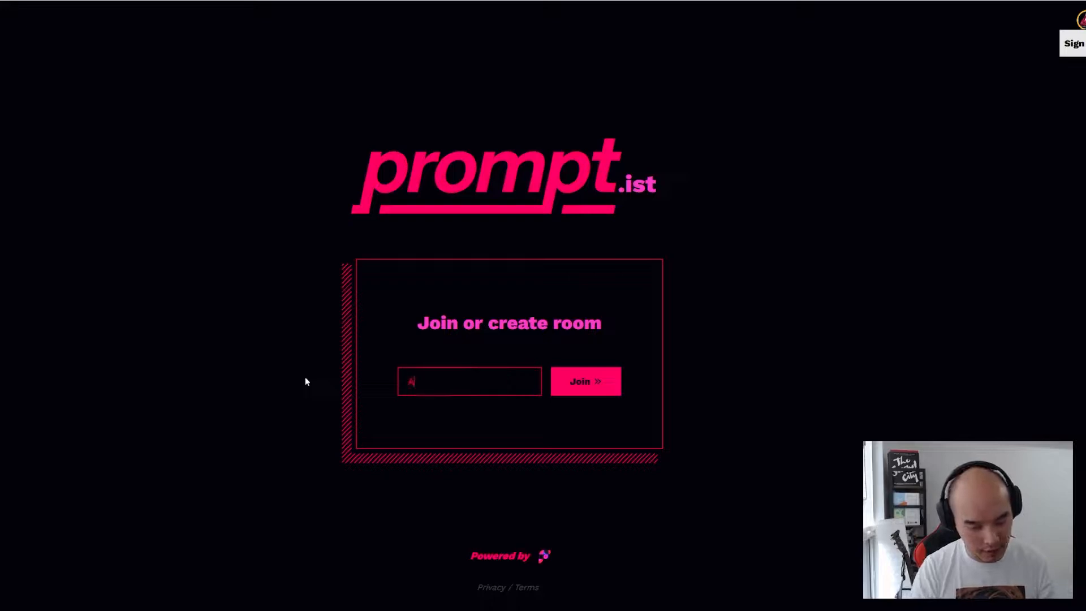
type("rtistsJourney")
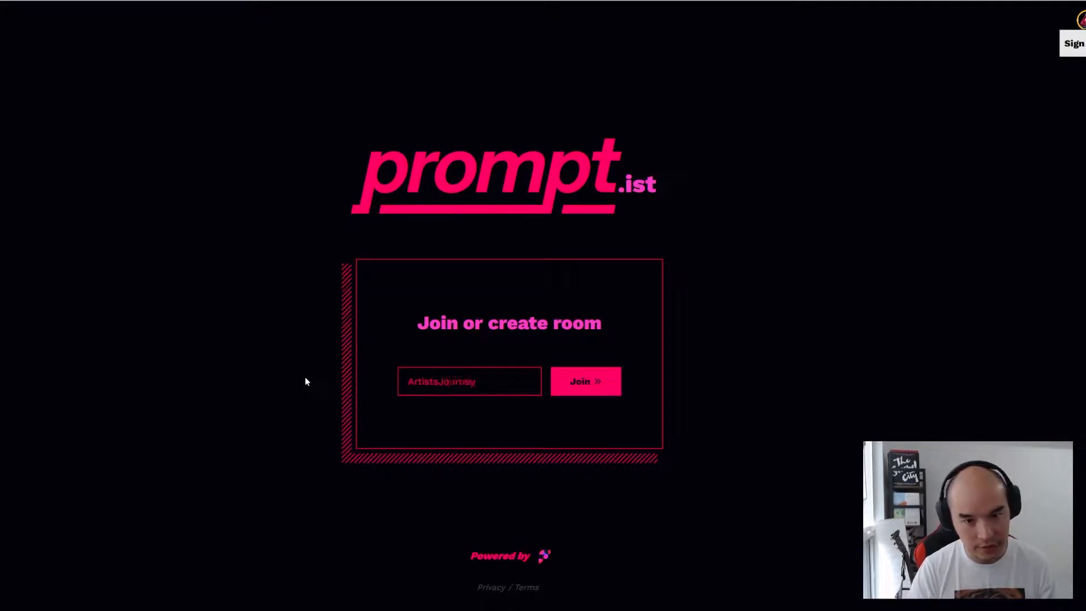
left_click(579, 393)
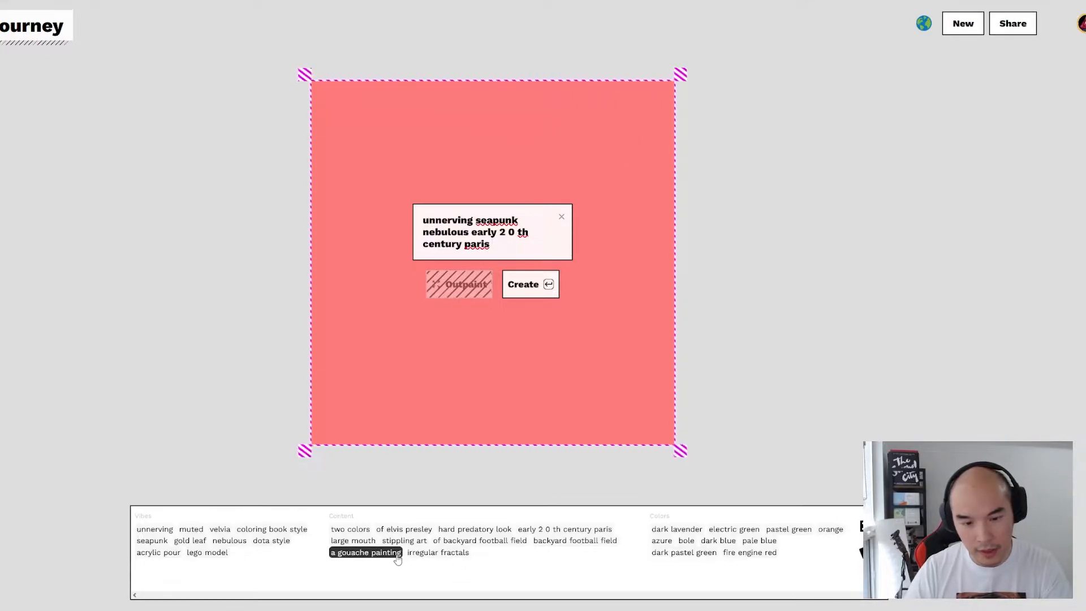
Step: Add the terms "large mouth" and "dark lavender" to the image prompt and create the image
left_click(365, 542)
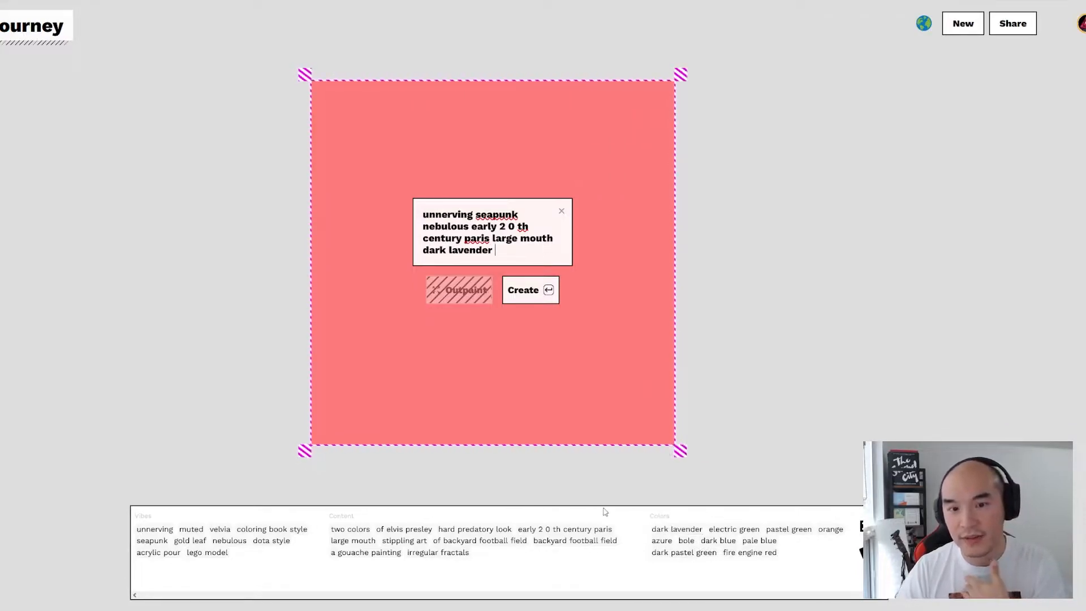
left_click(547, 295)
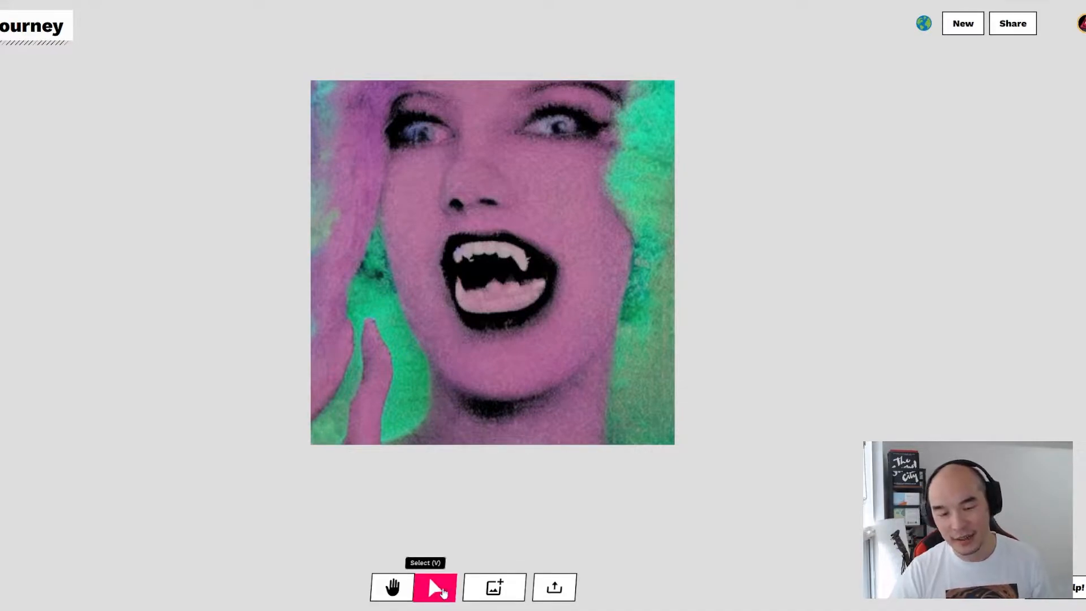
Step: Select the generated image and shift it slightly to the right on the canvas
left_click(668, 364)
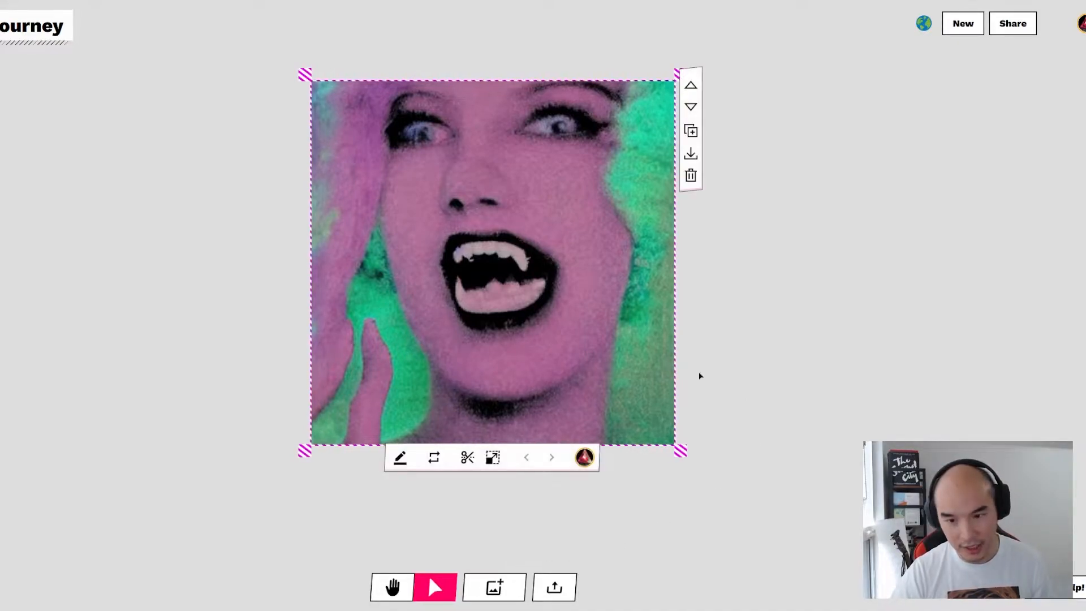
mouse_move(416, 374)
left_mouse_down()
mouse_move(529, 364)
mouse_move(428, 372)
left_mouse_up()
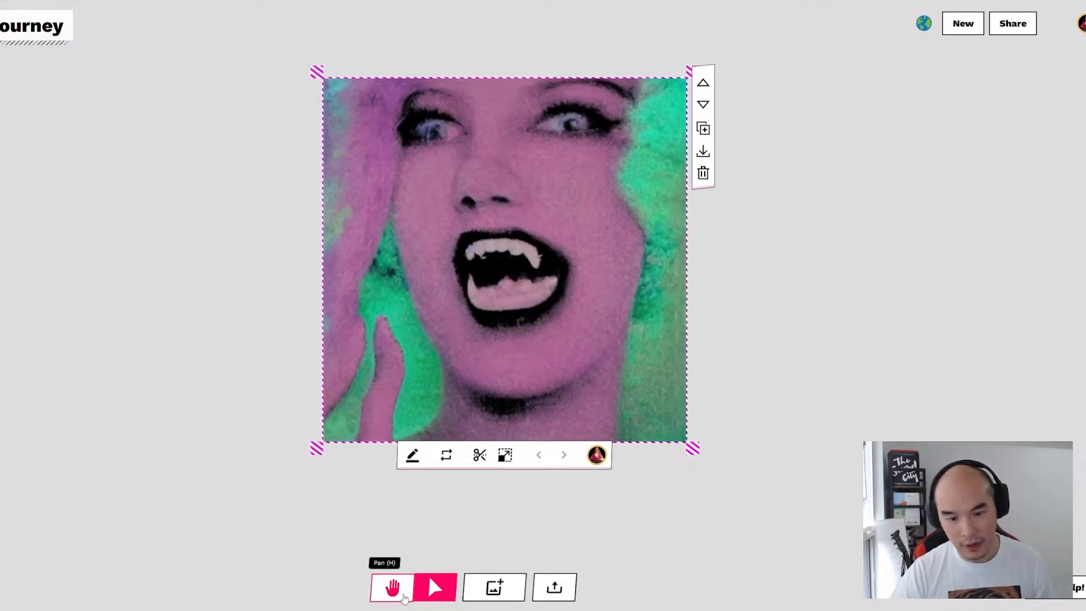
Step: Examine the generated image and the surrounding canvas from different positions and at different zoom levels
left_click(393, 588)
left_click_drag(436, 551, 528, 552)
left_click(430, 589)
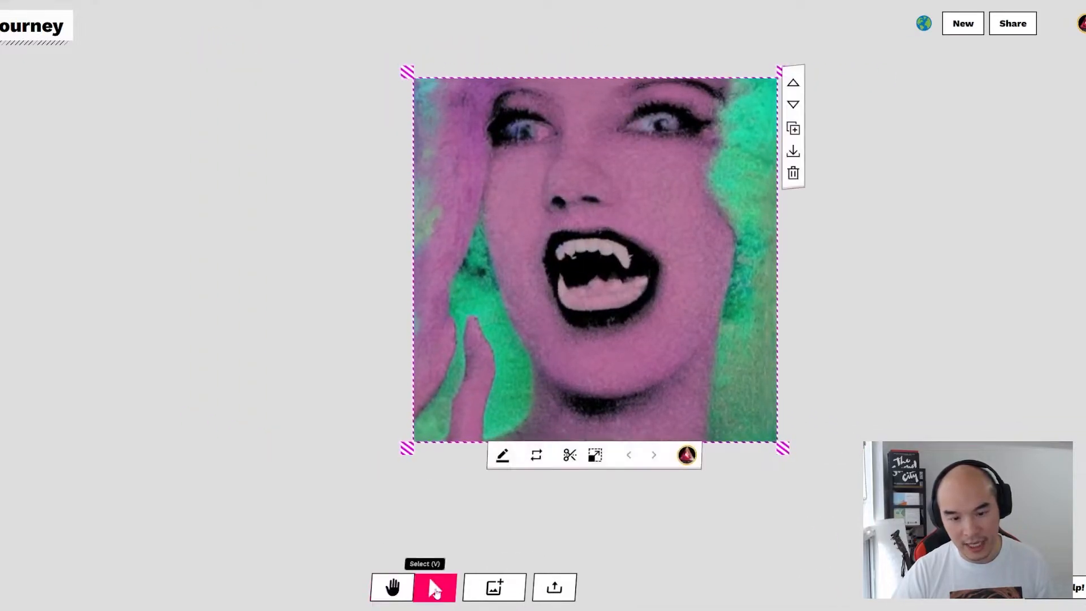
key("space")
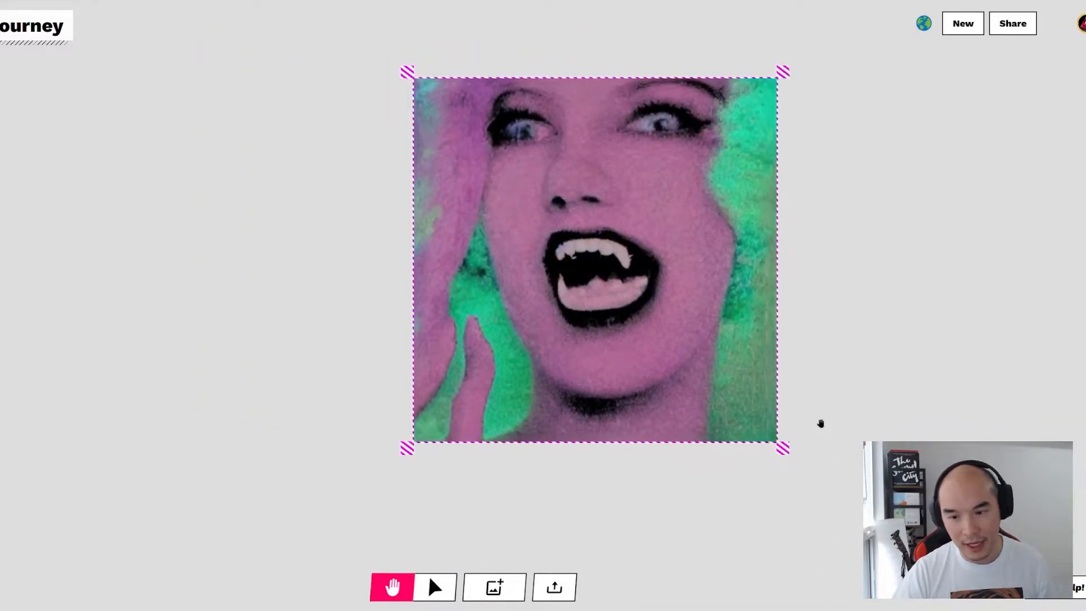
key("space")
key("space")
key("space")
key("space")
key("space")
left_click_drag(938, 409, 807, 421)
key("space")
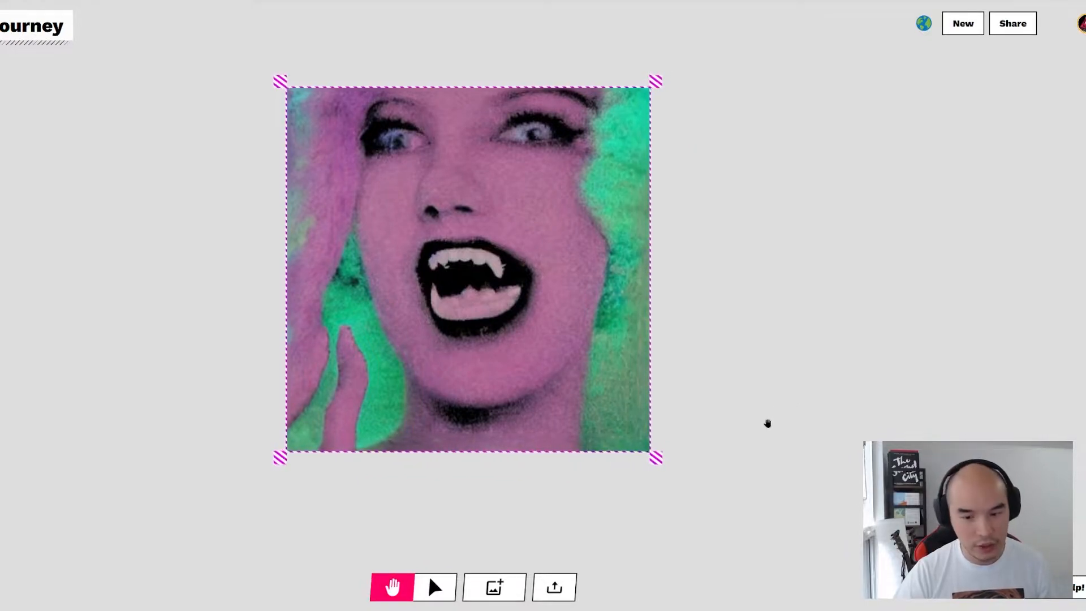
scroll(741, 441, "up", 2)
scroll(834, 407, "down", 6)
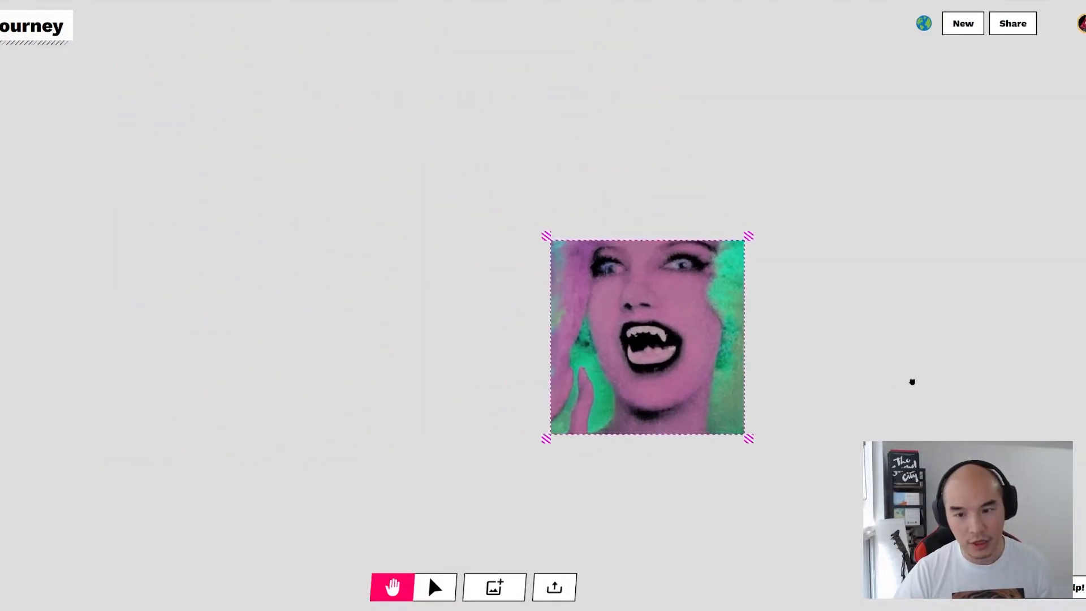
scroll(894, 396, "up", 4)
scroll(820, 413, "down", 1)
scroll(844, 418, "up", 1)
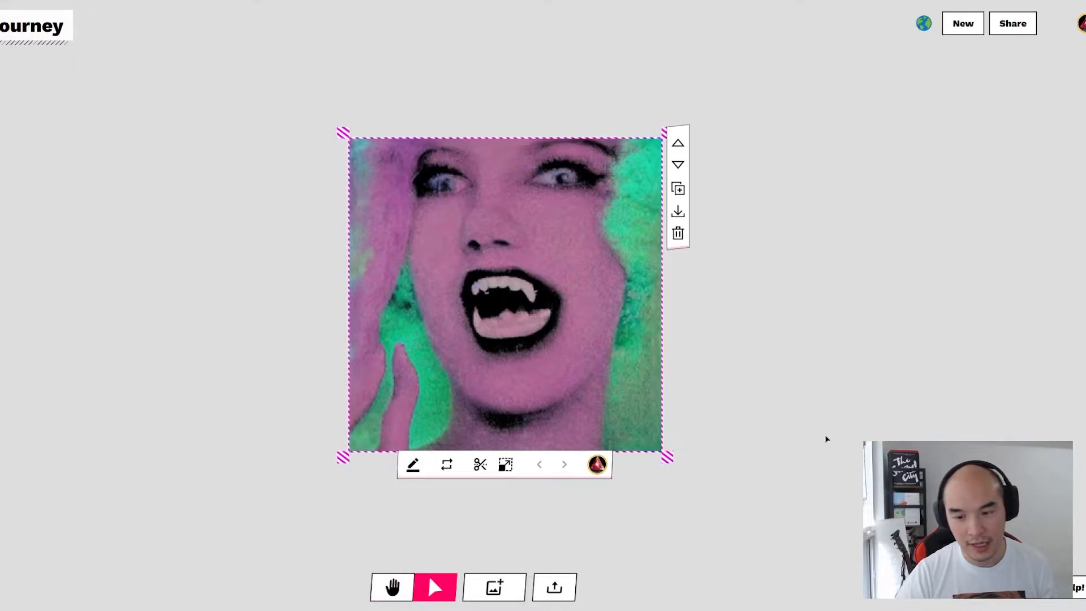
key("h")
left_click_drag(822, 437, 799, 453)
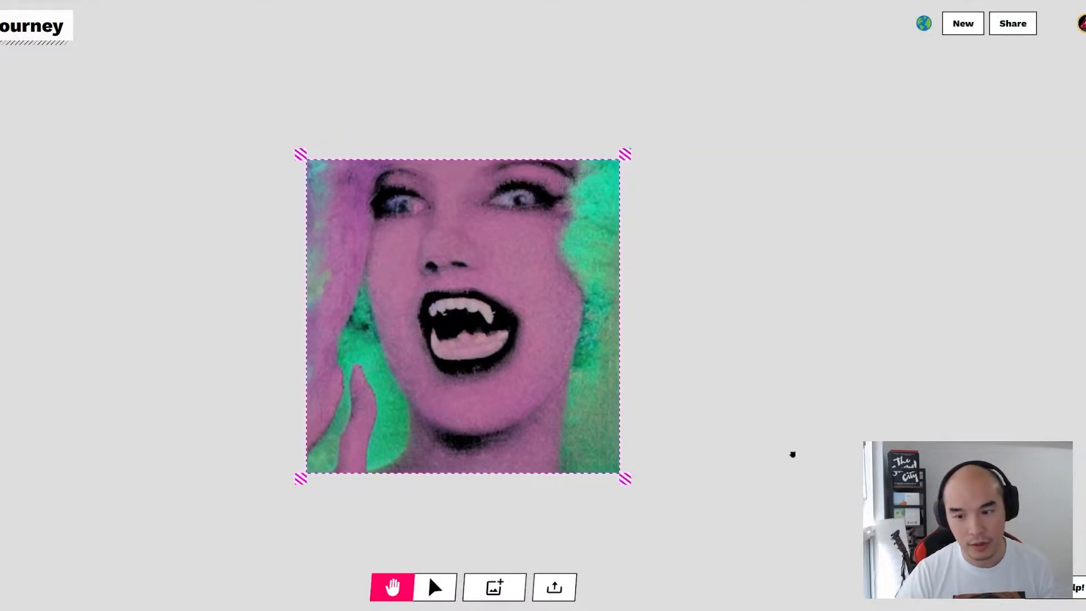
scroll(792, 451, "up", 3)
scroll(707, 475, "down", 2)
scroll(736, 463, "down", 4)
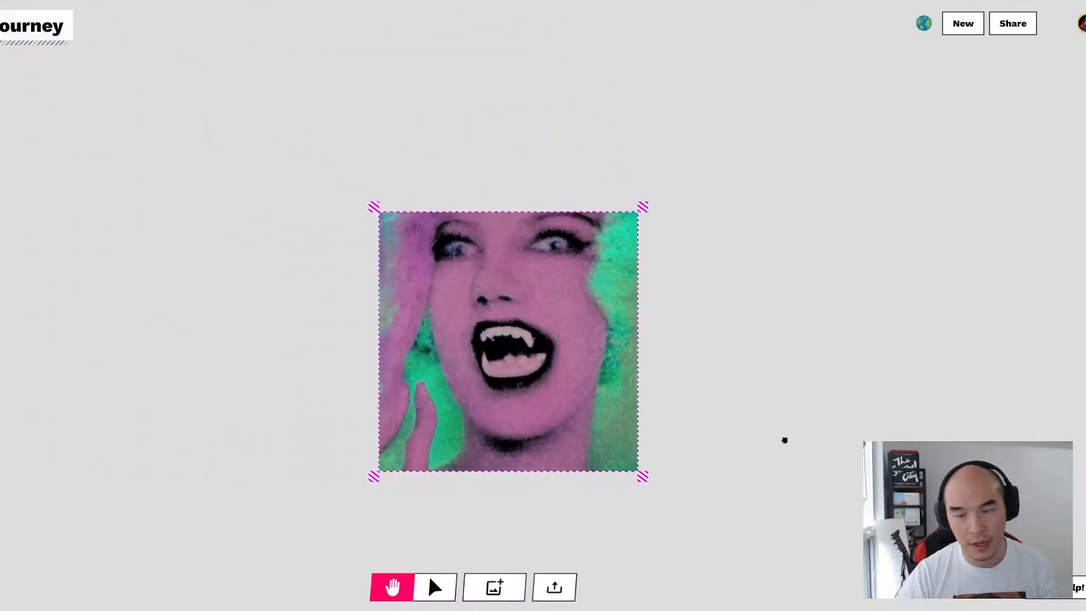
scroll(844, 419, "up", 4)
scroll(764, 452, "down", 5)
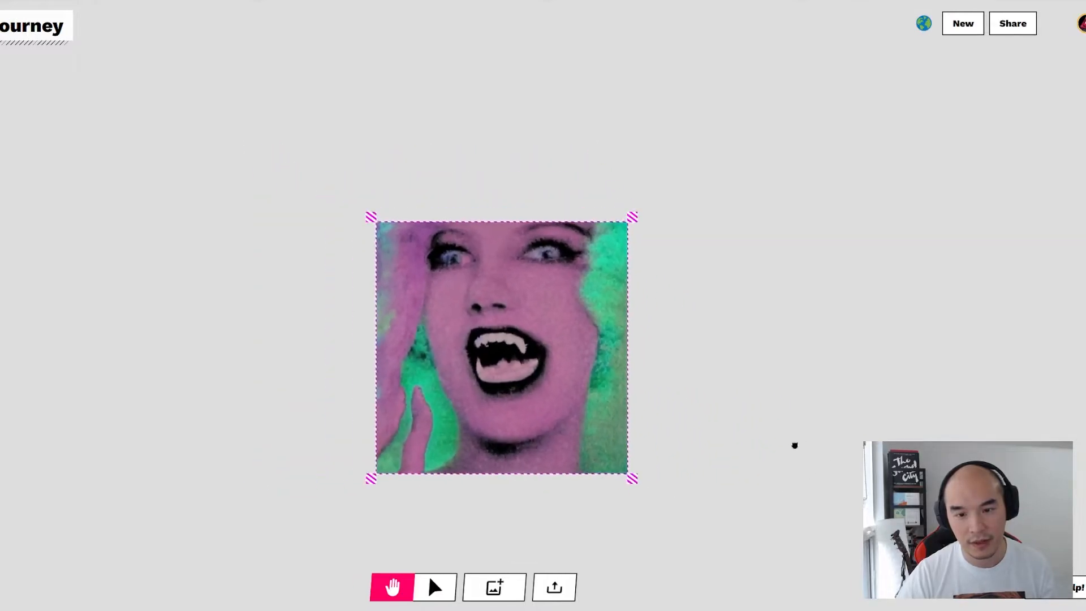
Step: Duplicate the generated image and place the copy to the left of the original
key("v")
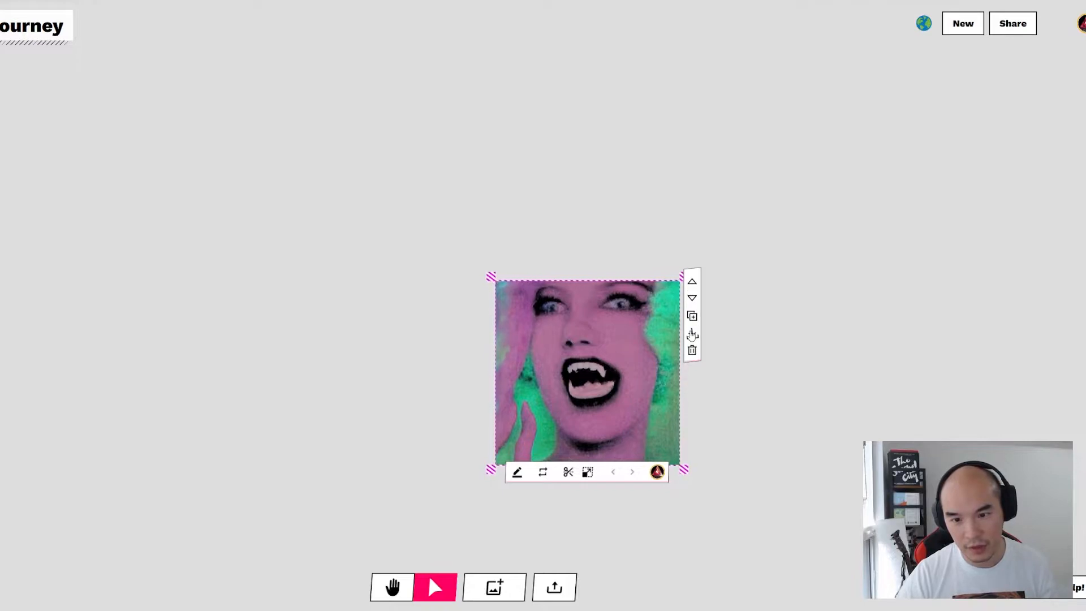
left_click(692, 316)
left_click_drag(595, 367, 346, 348)
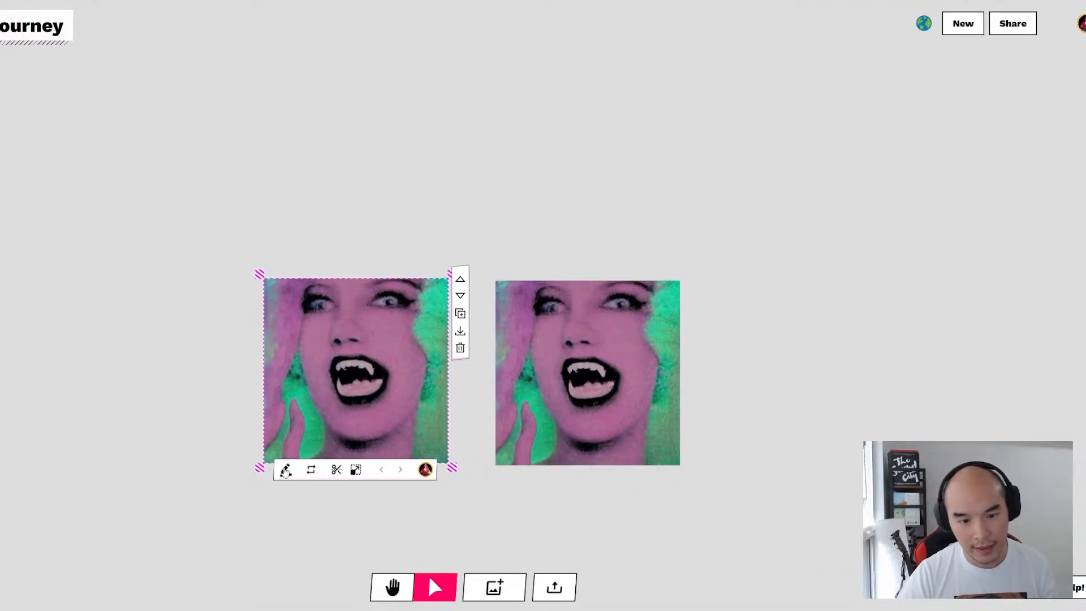
Step: Regenerate the left copy from its existing prompt, replacing its image
left_click(285, 469)
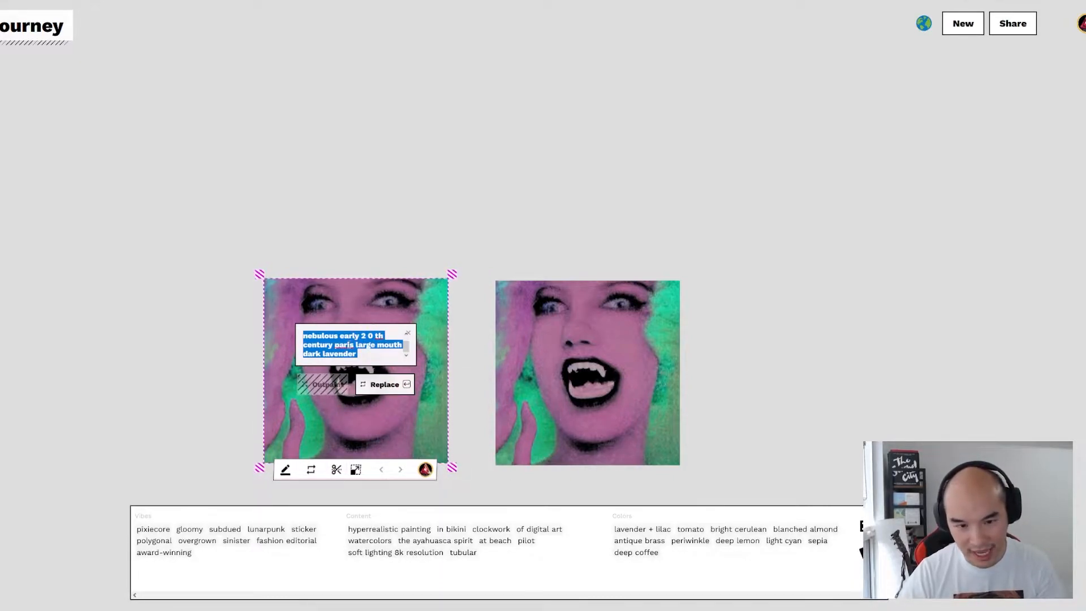
left_click(386, 396)
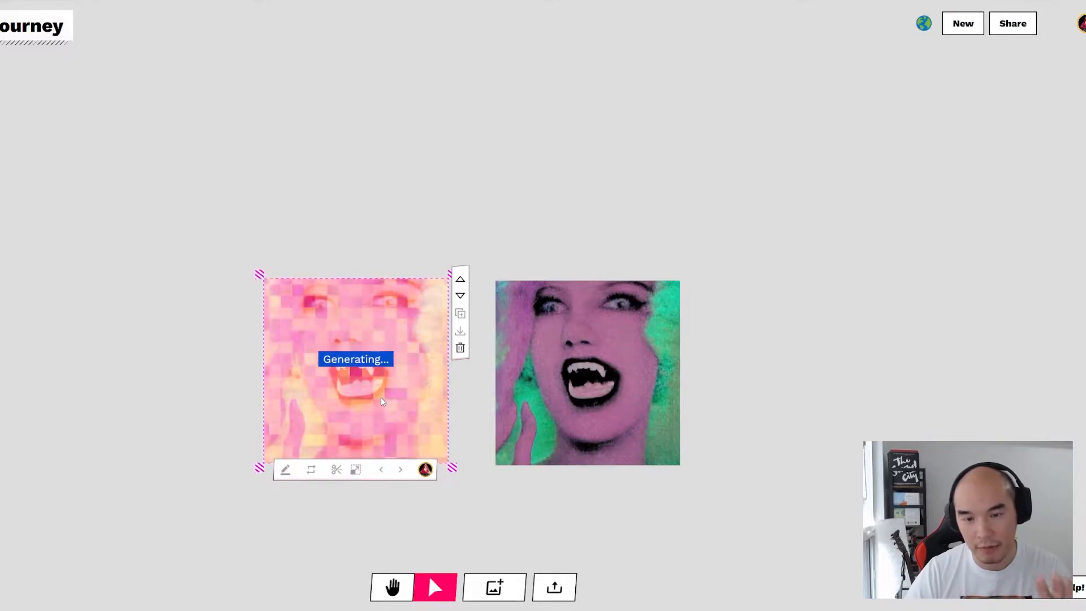
Step: Duplicate the original image, place the copy to its right and open the copy's prompt for editing
mouse_move(548, 380)
left_mouse_down()
mouse_move(837, 400)
mouse_move(622, 349)
mouse_move(545, 374)
left_mouse_up()
left_click(689, 310)
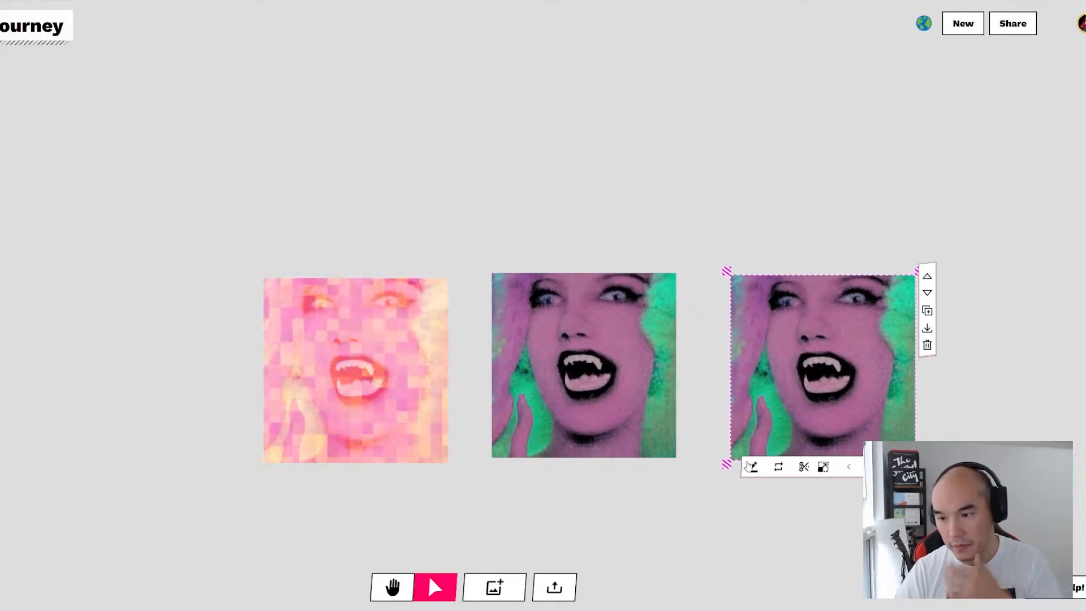
left_click(753, 467)
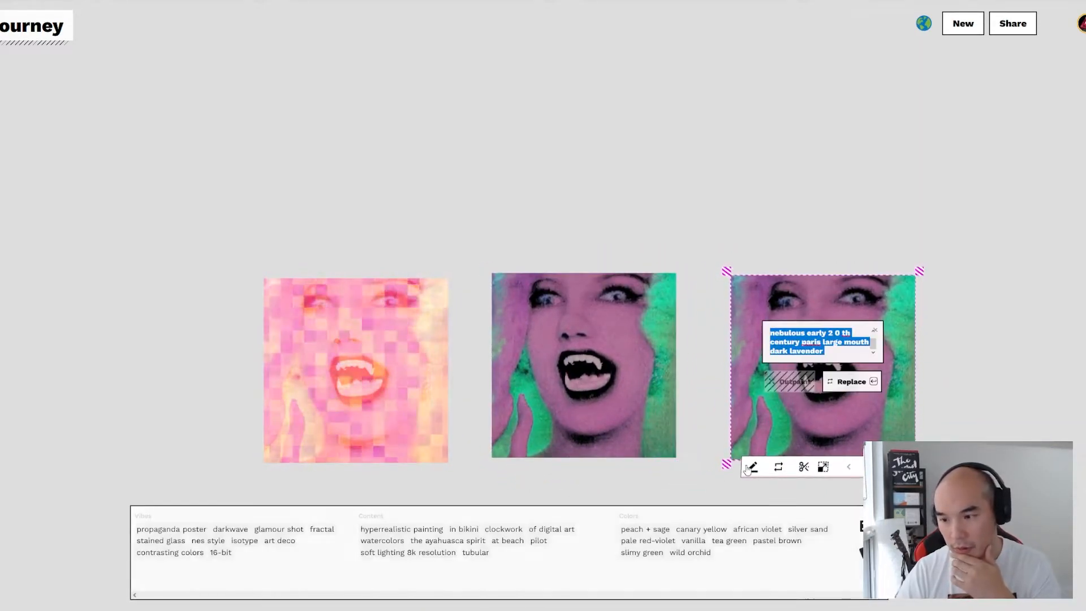
left_click(826, 352)
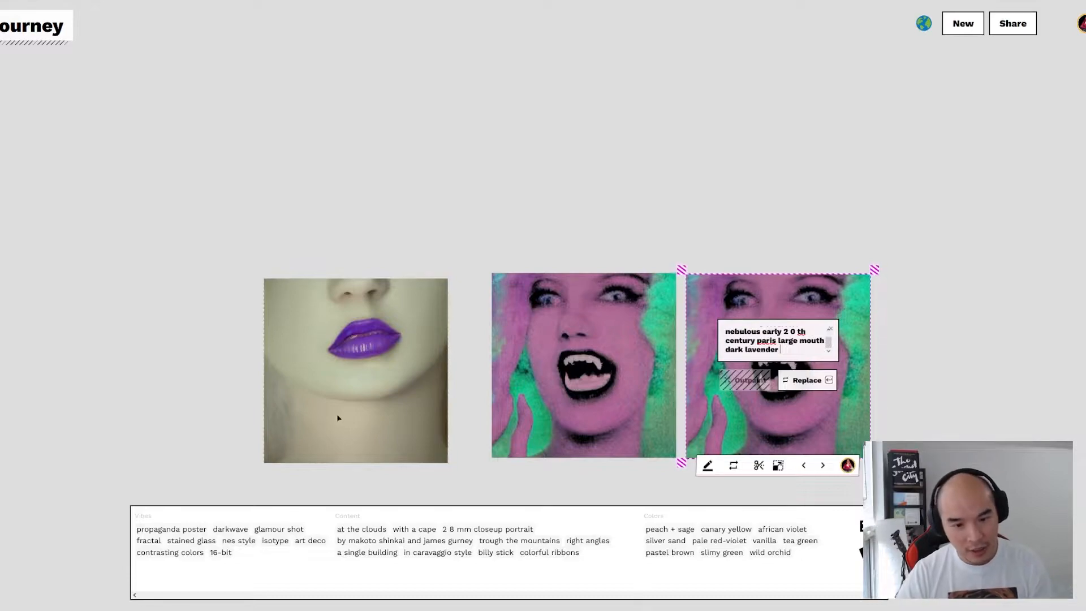
left_click(154, 531)
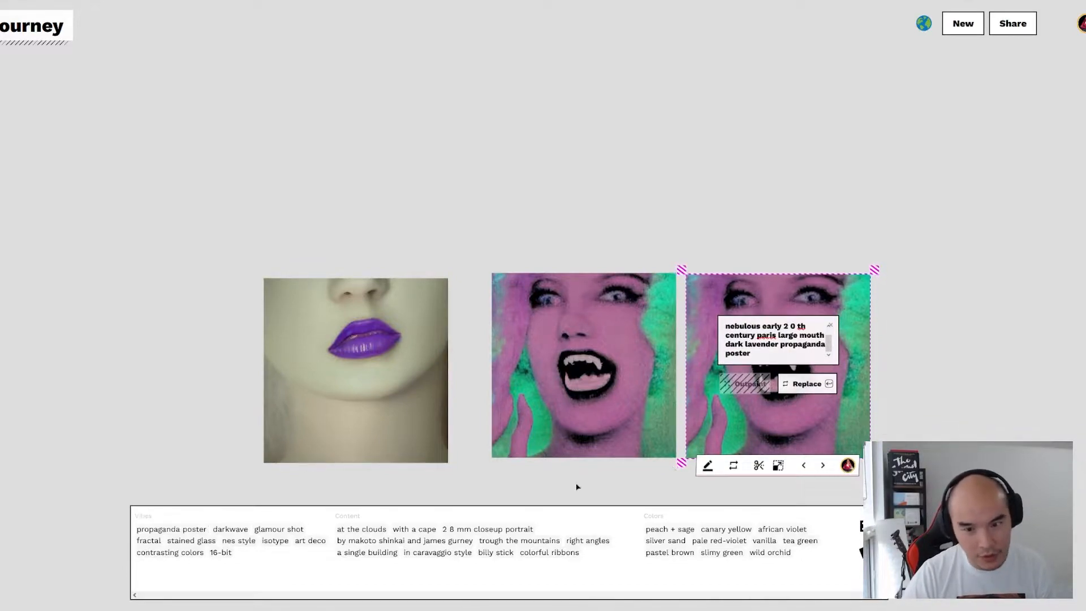
left_click_drag(778, 344, 872, 356)
left_click(824, 351)
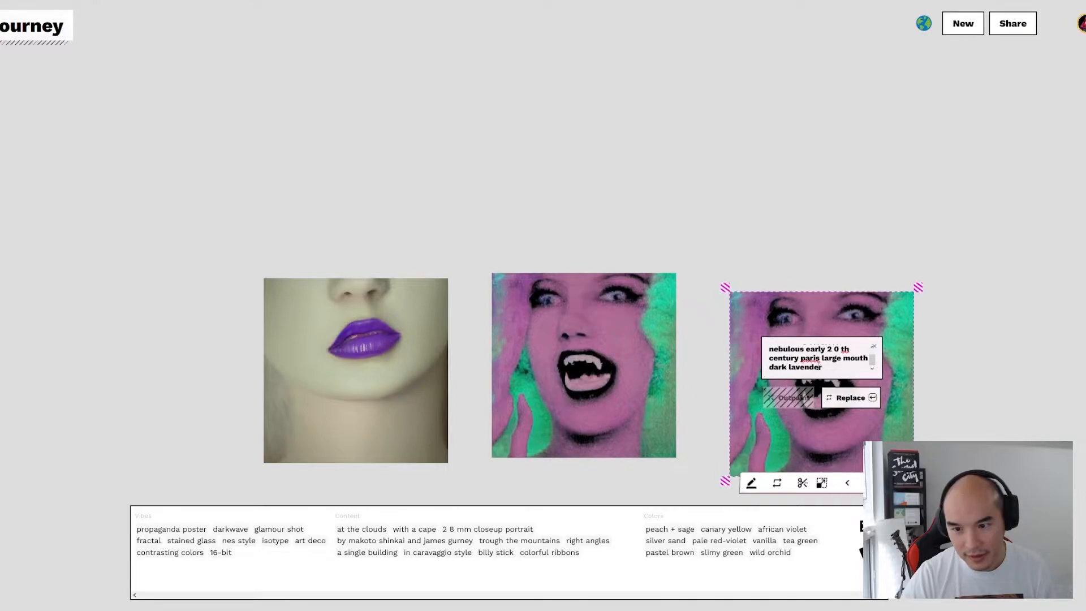
Step: Remove "large mouth dark lavender" from the end of the right copy's prompt
left_click(827, 369)
key("BackSpace")
key("BackSpace")
key("BackSpace")
key("BackSpace")
key("BackSpace")
key("BackSpace")
key("BackSpace")
key("BackSpace")
key("BackSpace")
key("BackSpace")
key("BackSpace")
key("BackSpace")
key("BackSpace")
key("BackSpace")
key("BackSpace")
key("BackSpace")
key("BackSpace")
key("BackSpace")
key("BackSpace")
key("BackSpace")
key("BackSpace")
key("BackSpace")
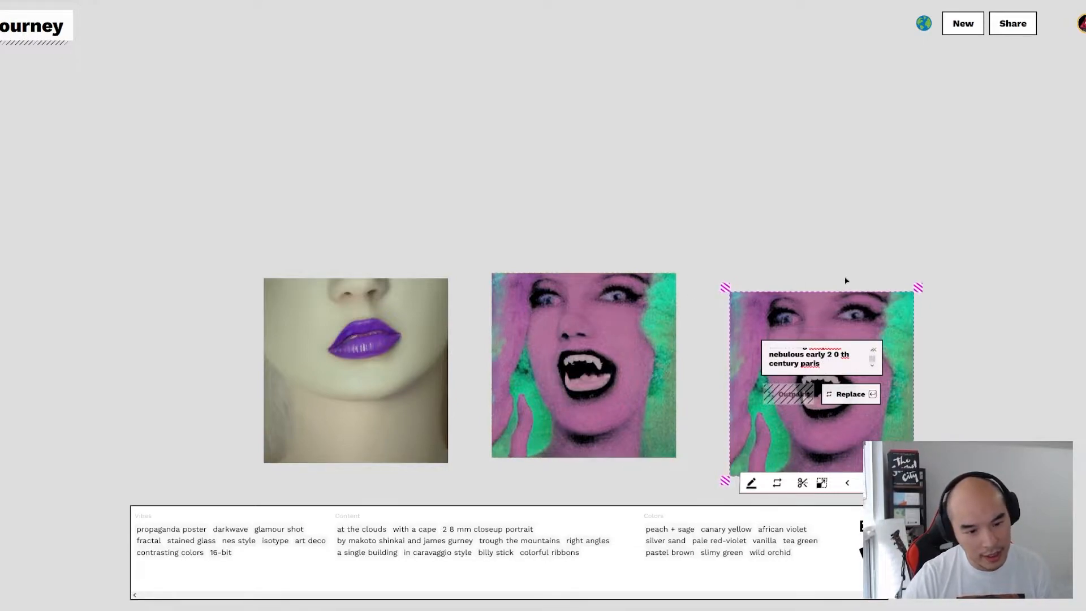
Step: Add "propaganda poster", "2 8 mm closeup portrait", "in caravaggio style" and "peach + sage" to the prompt and regenerate the right copy
left_click(180, 533)
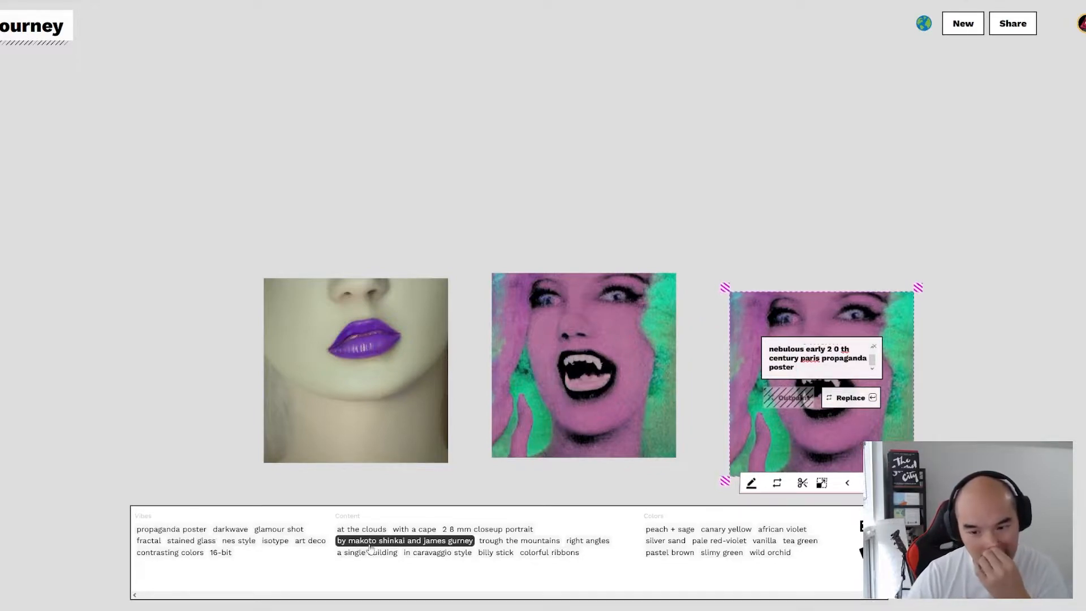
left_click(469, 530)
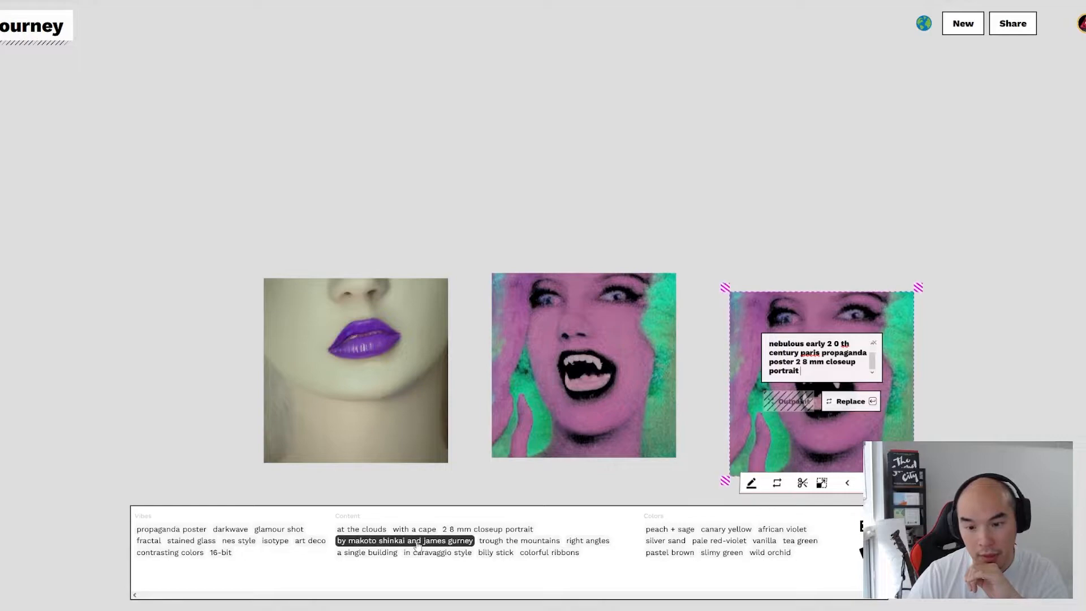
left_click(419, 559)
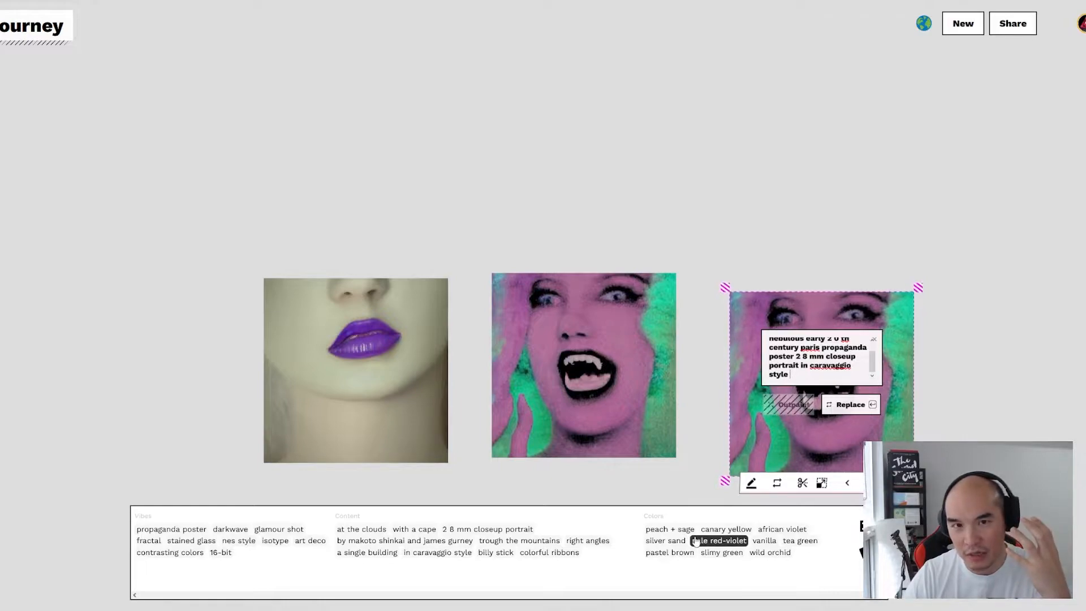
left_click(662, 531)
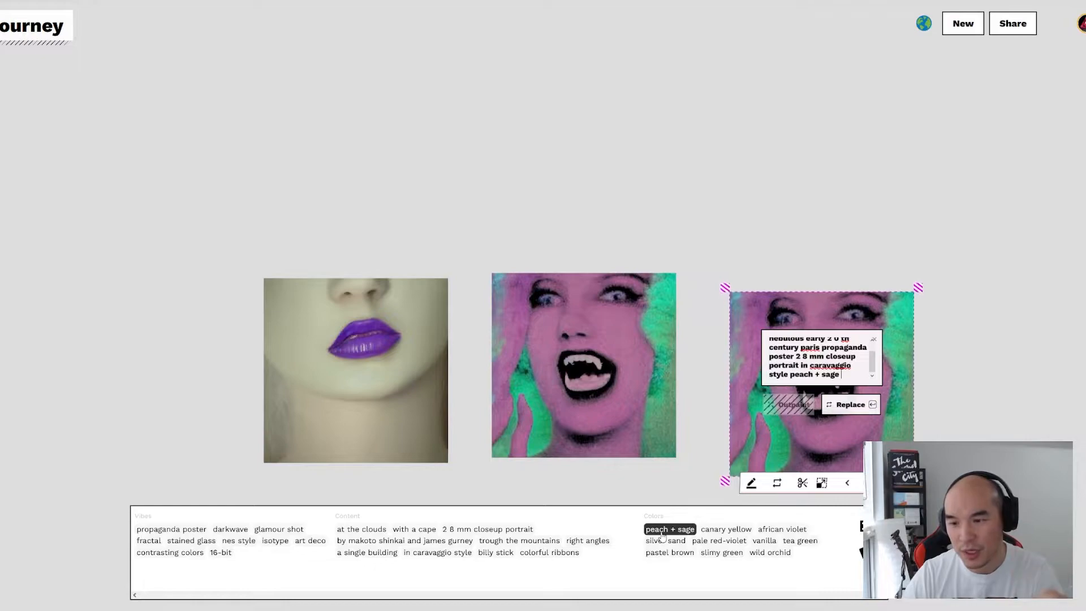
left_click(850, 405)
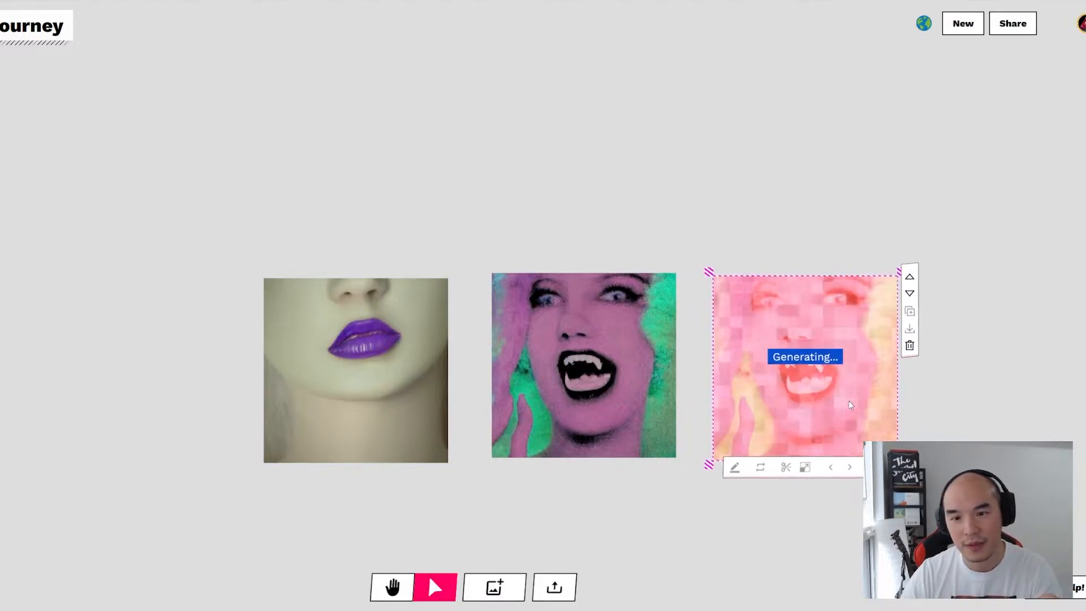
Step: Move the purple-lips image further left and shift the framed portrait image slightly left
left_click_drag(310, 407, 283, 400)
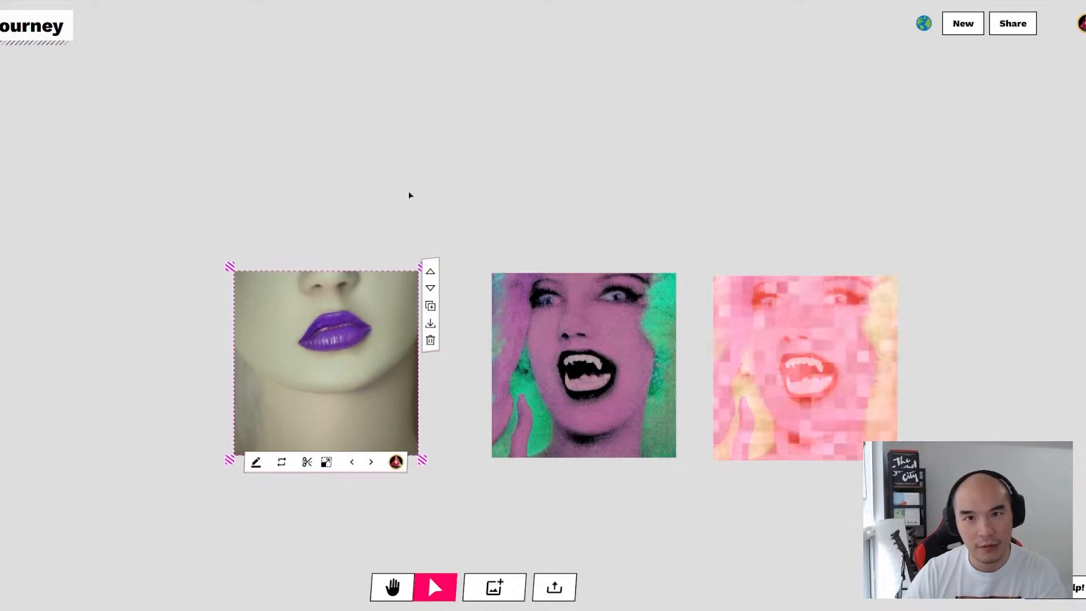
left_click_drag(320, 351, 272, 374)
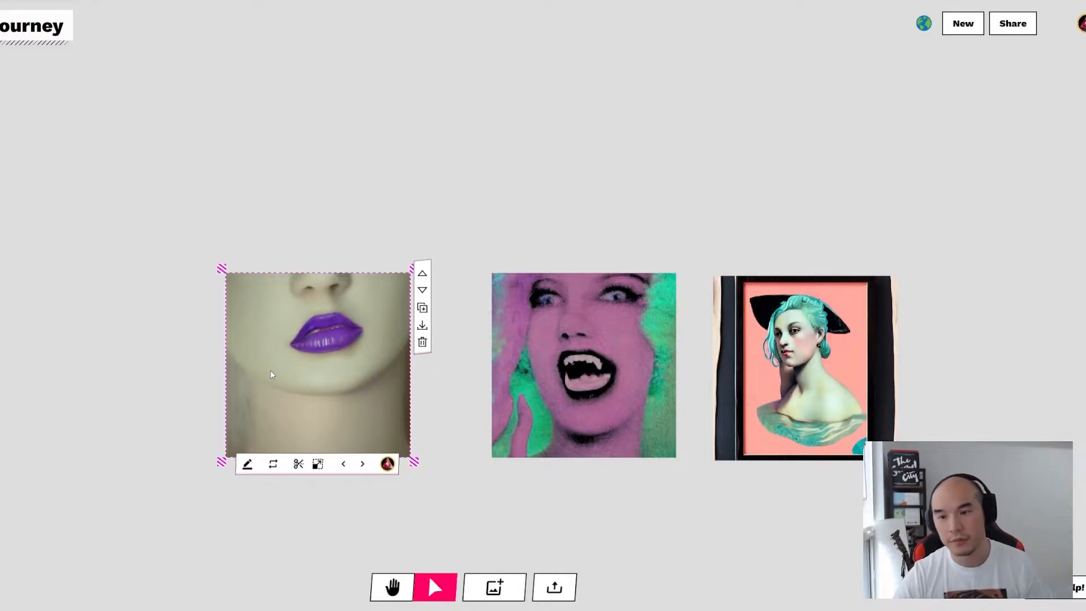
left_click_drag(835, 374, 825, 375)
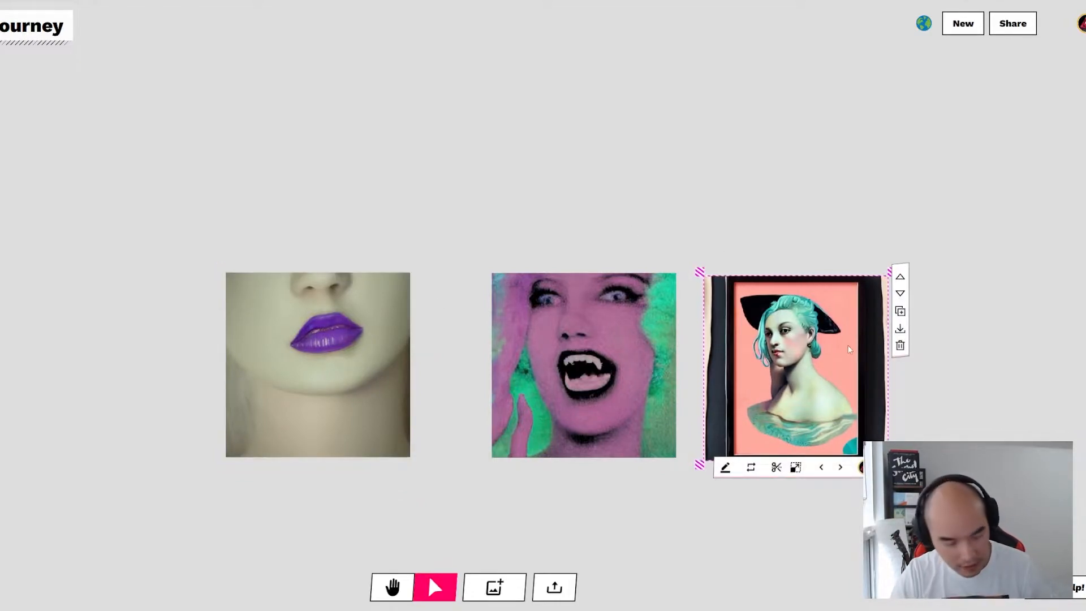
key("h")
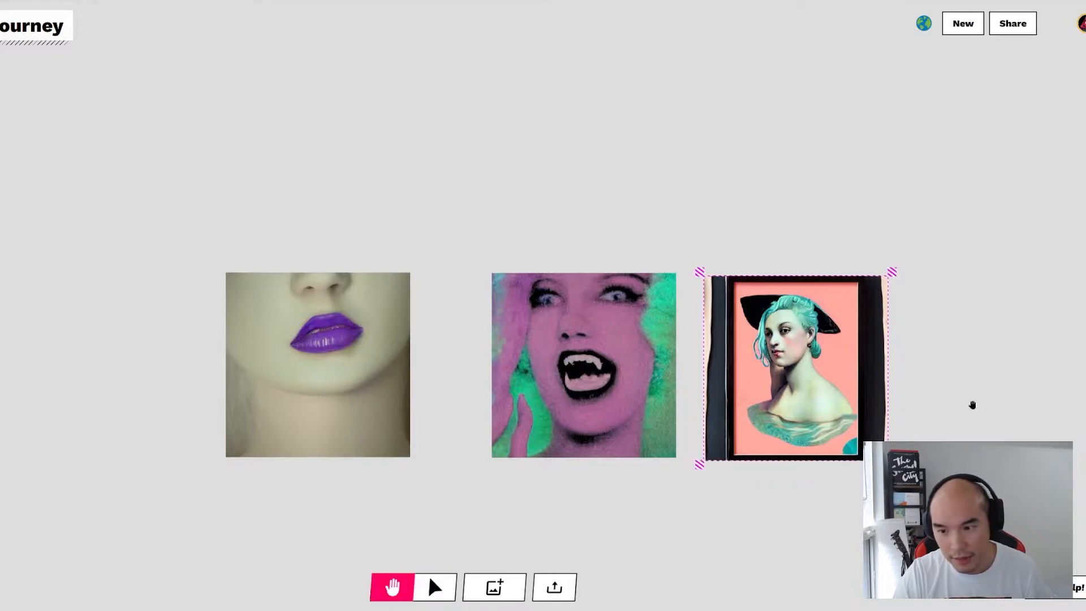
Step: Duplicate the framed portrait image, place the copy below the row and stretch it into a wide landscape format
scroll(975, 404, "up", 3)
scroll(931, 413, "down", 5)
key("v")
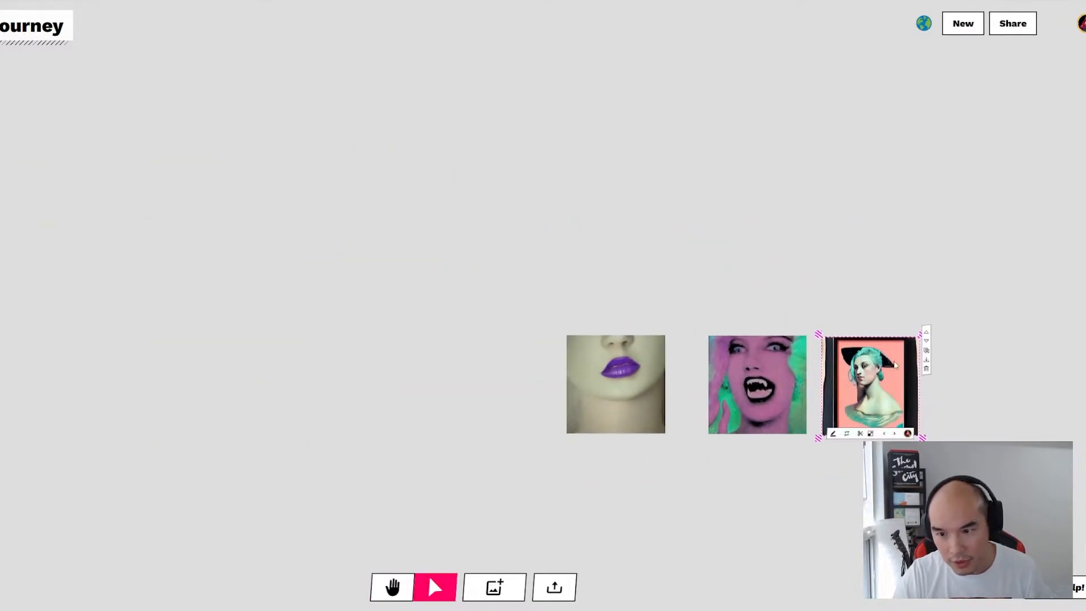
left_click_drag(894, 366, 893, 474, "alt")
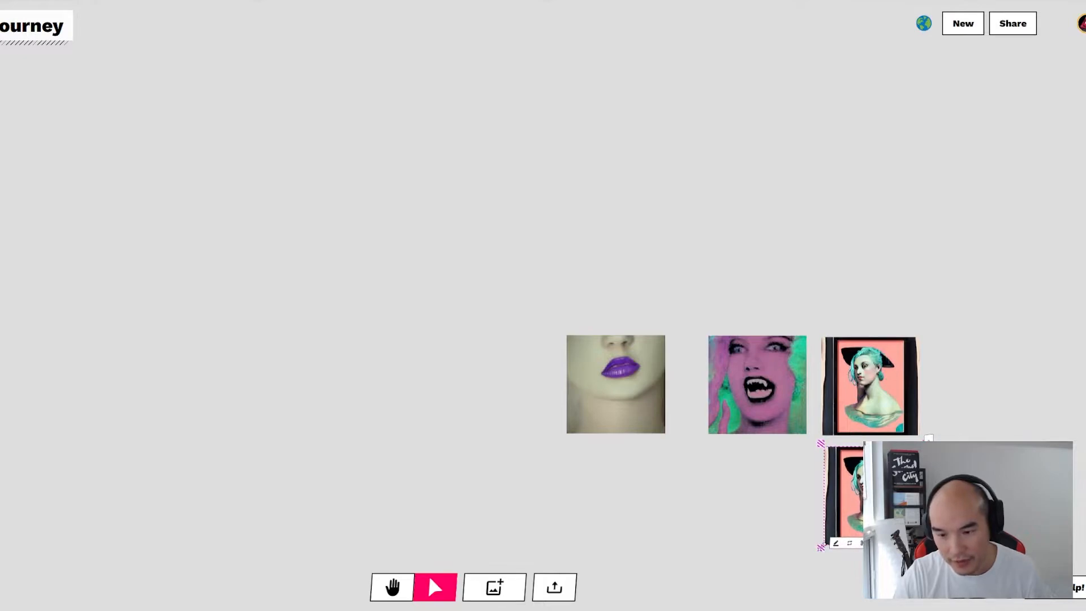
left_click_drag(820, 548, 560, 565)
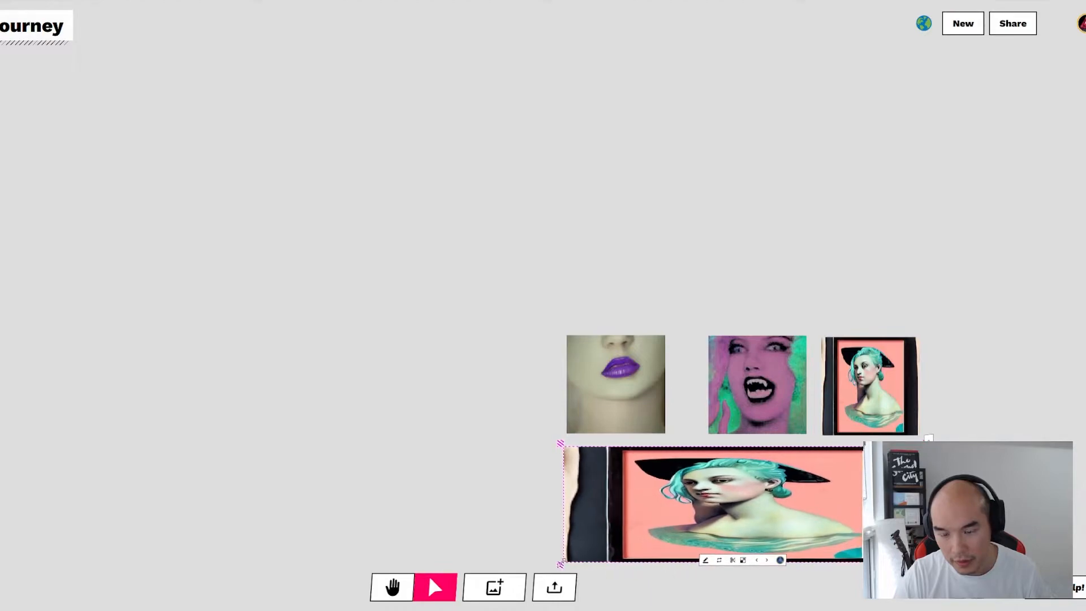
Step: Regenerate the wide portrait copy twice using its existing prompt
left_click(706, 560)
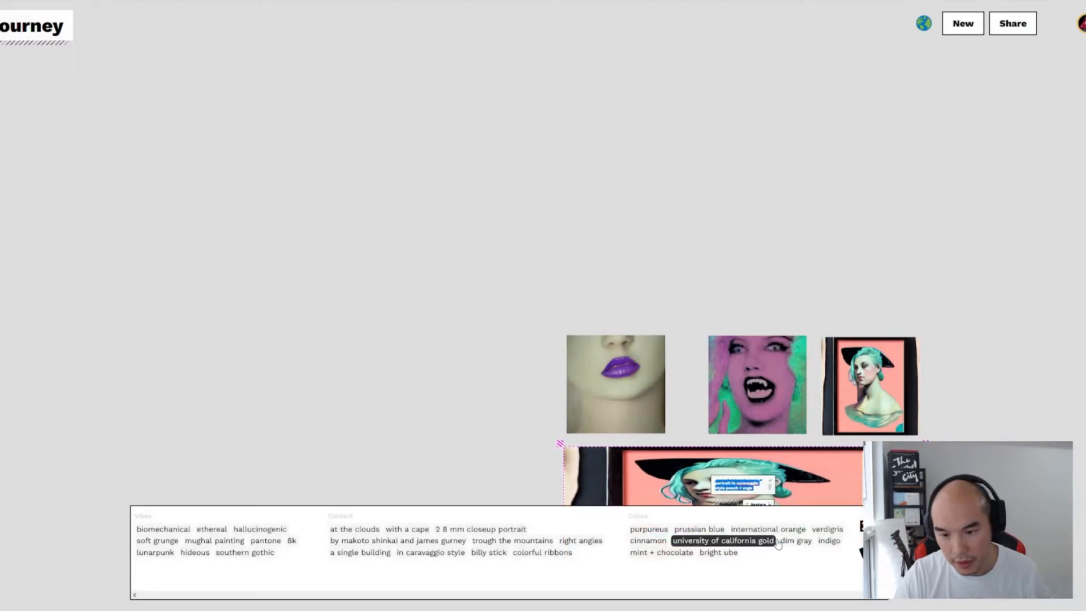
left_click(759, 504)
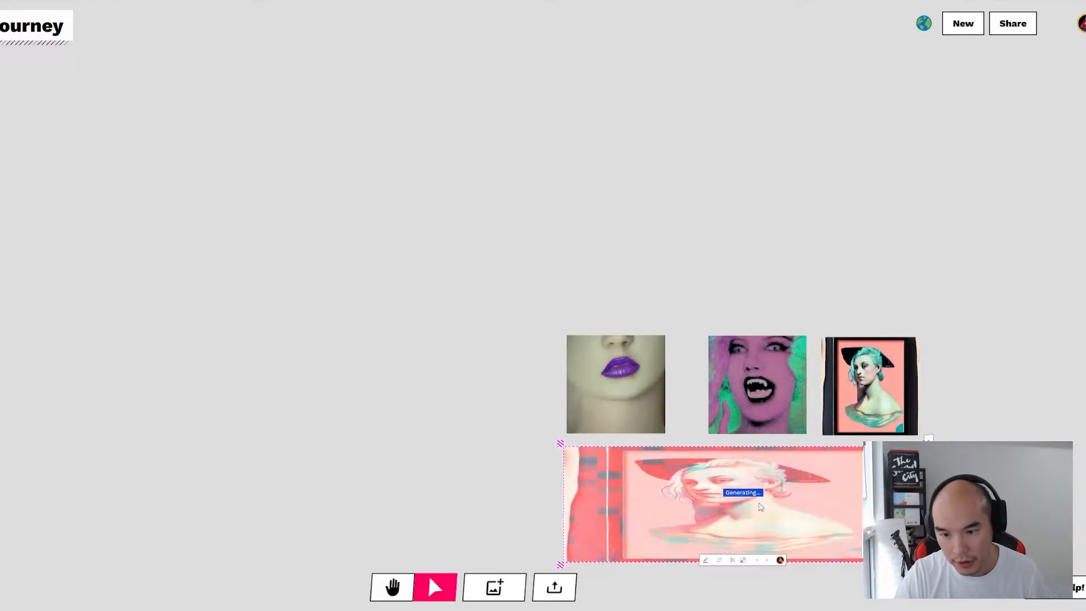
key("space")
left_click_drag(1002, 512, 968, 281)
scroll(638, 513, "up", 5)
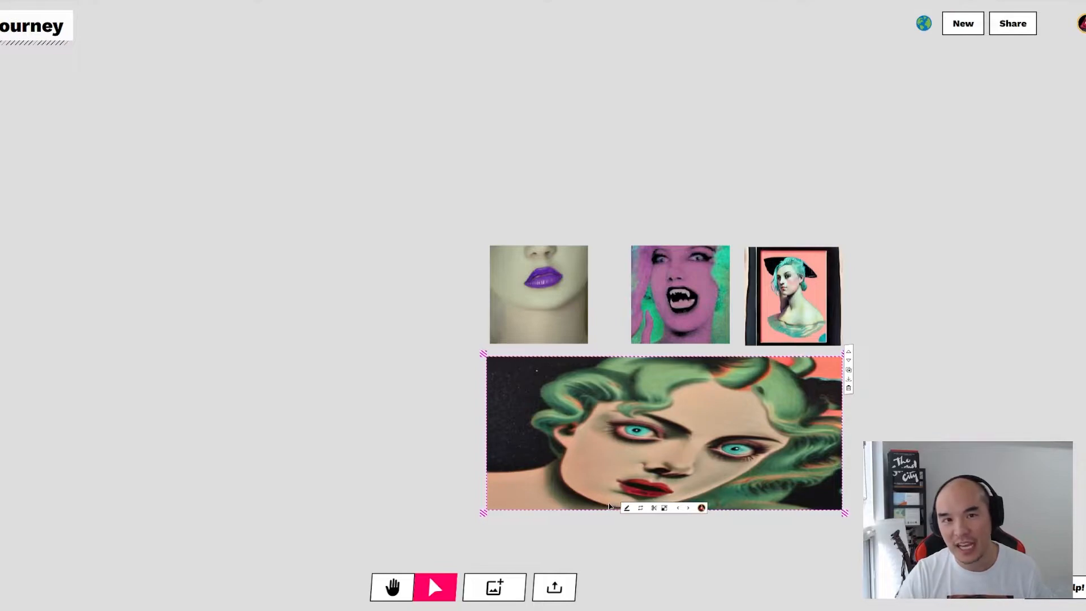
left_click(628, 508)
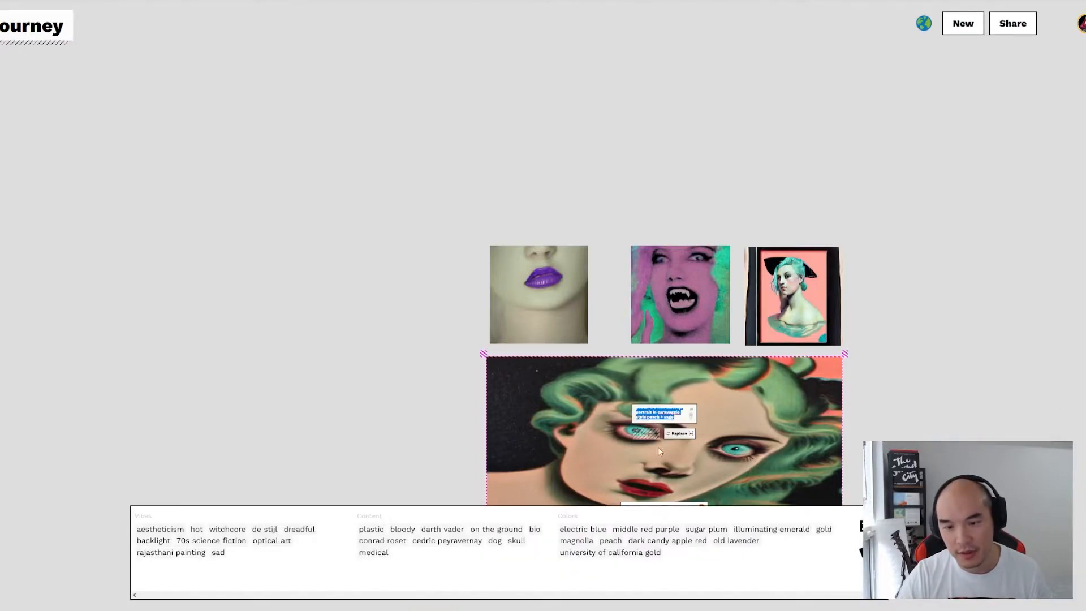
left_click(678, 433)
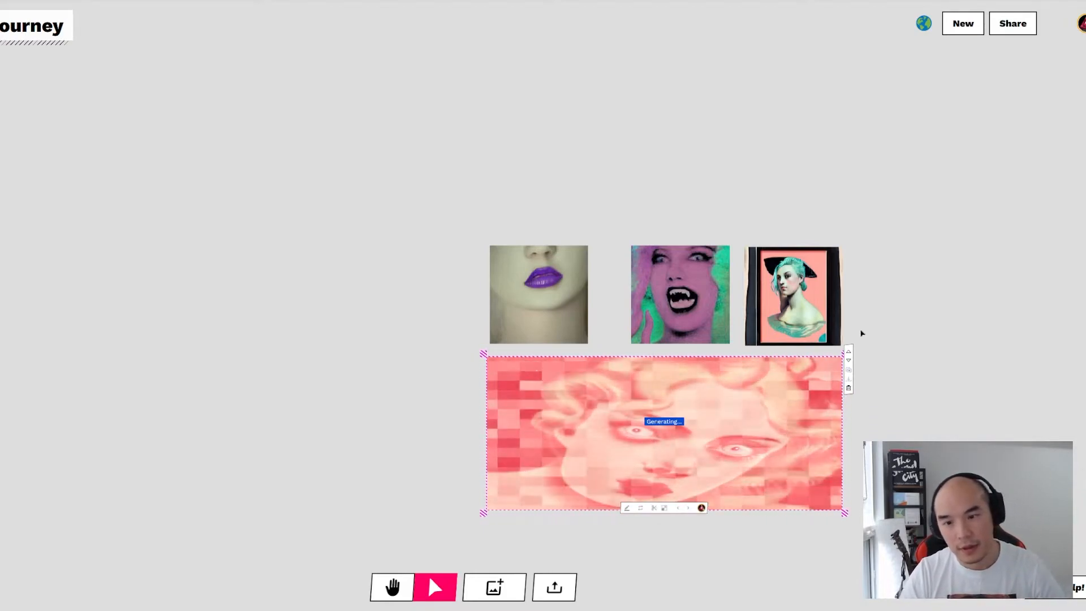
Step: Duplicate the framed portrait image again, place the copy above the row and enlarge it into a tall format
left_click(828, 308)
key("space")
left_click_drag(885, 295, 878, 422)
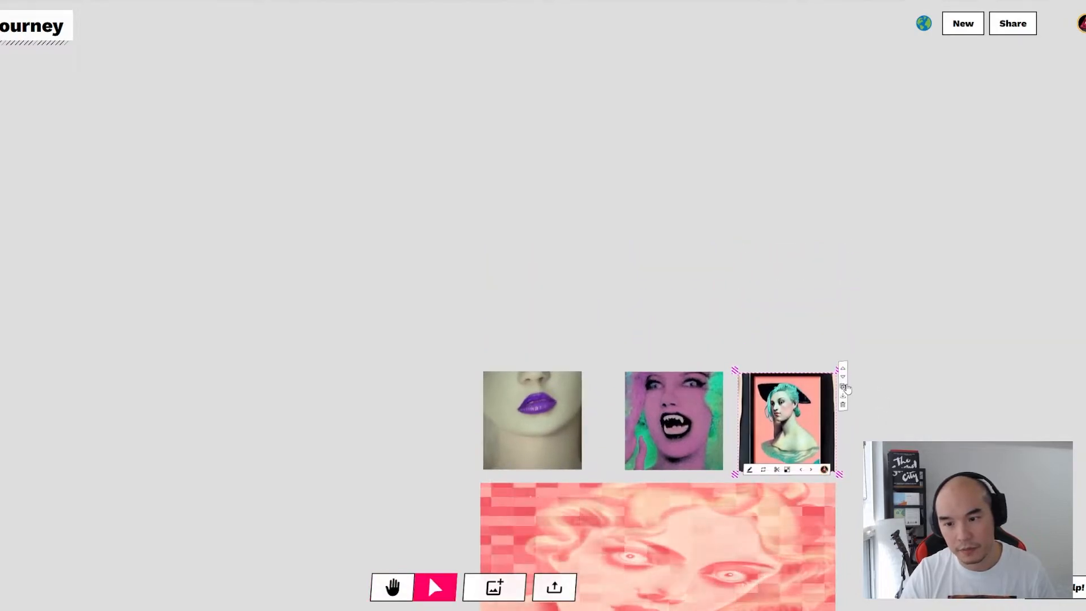
left_click(843, 388)
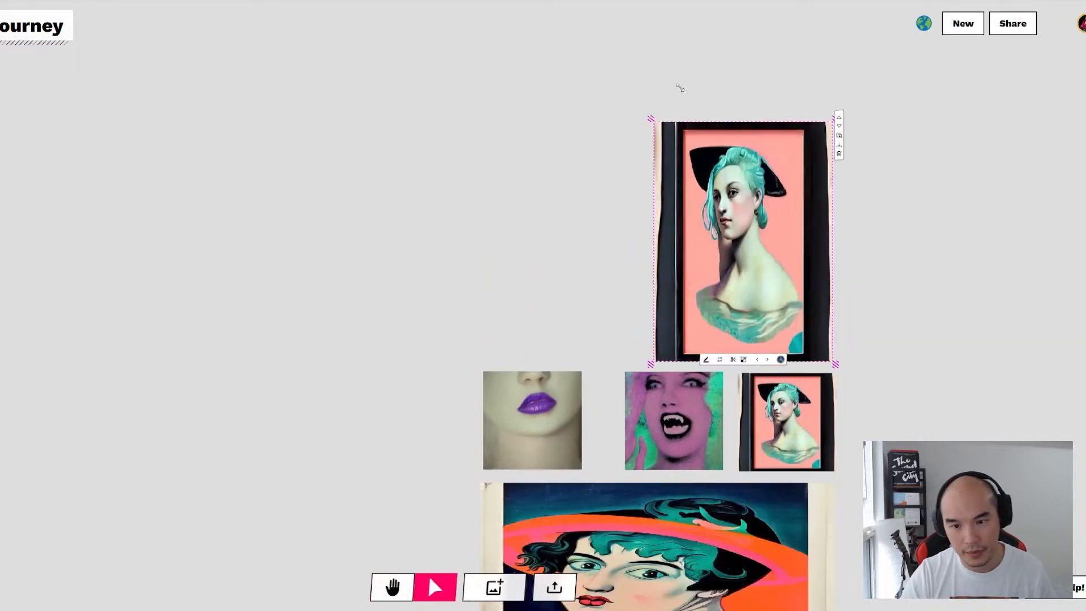
left_click_drag(681, 87, 624, 89)
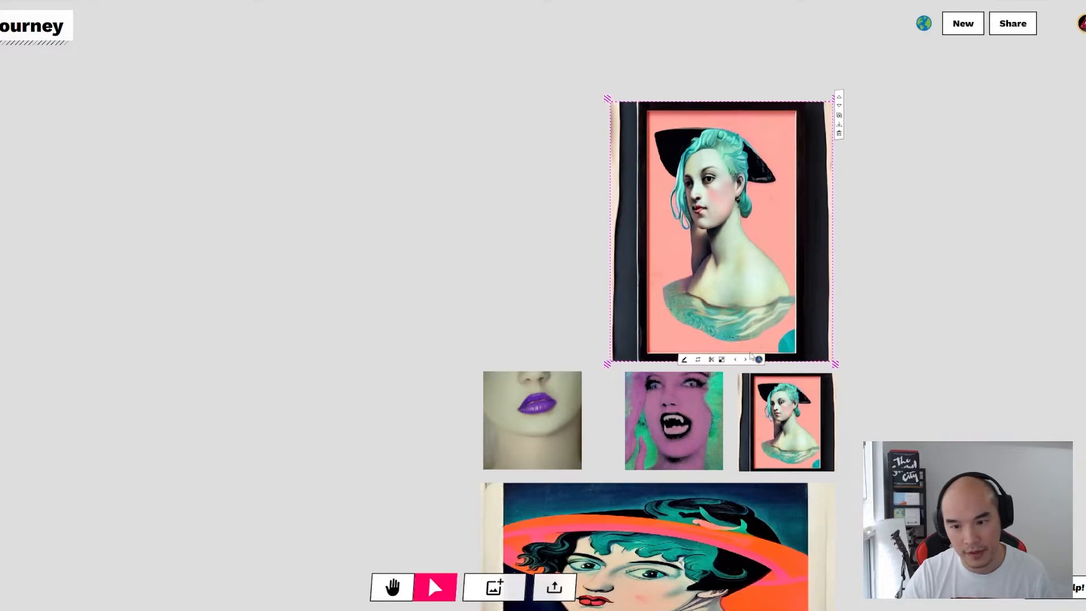
Step: Add "ashcan school painting", "royal purple" and "realistic wide angle" to the tall copy's prompt and regenerate it
left_click(684, 361)
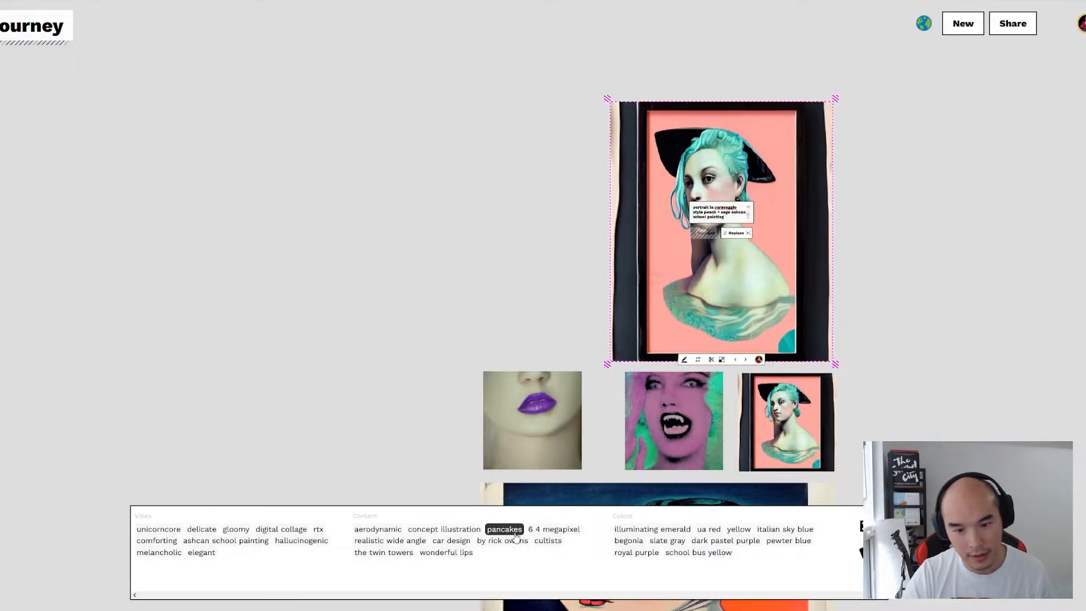
left_click(645, 554)
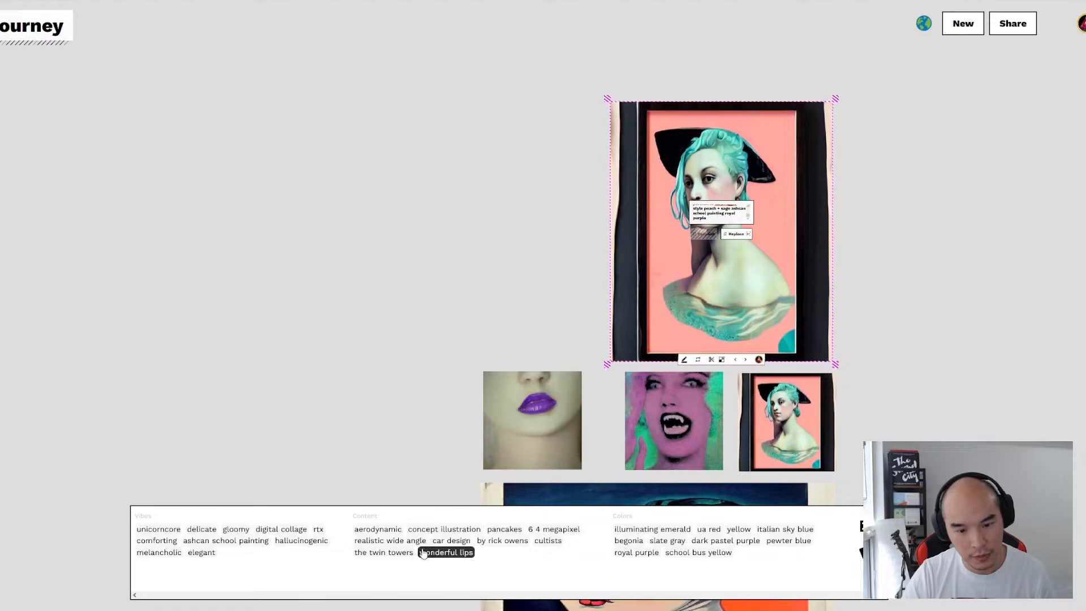
left_click(409, 542)
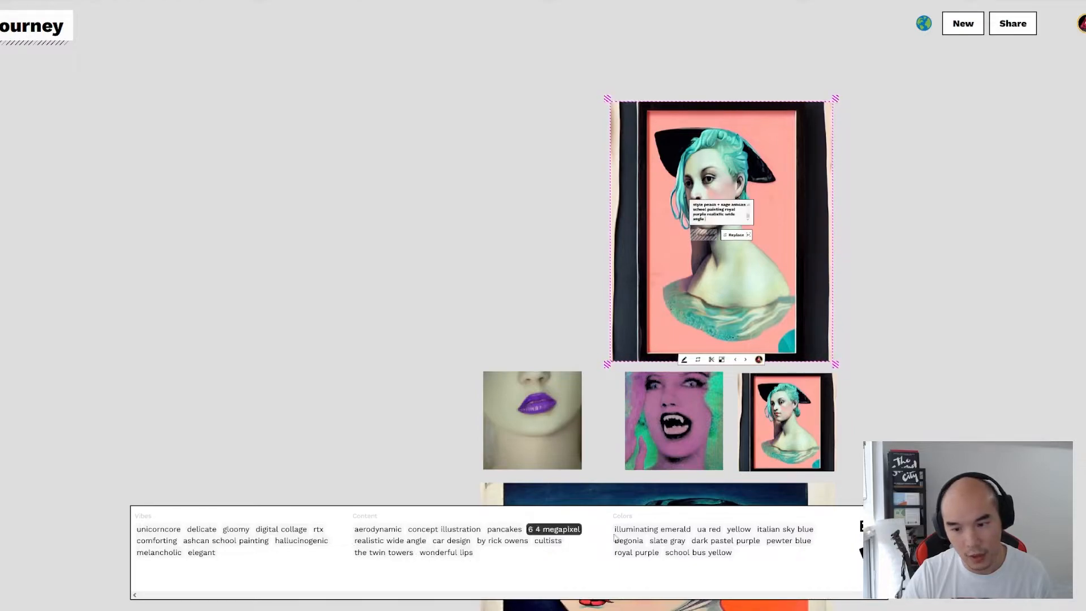
left_click(737, 235)
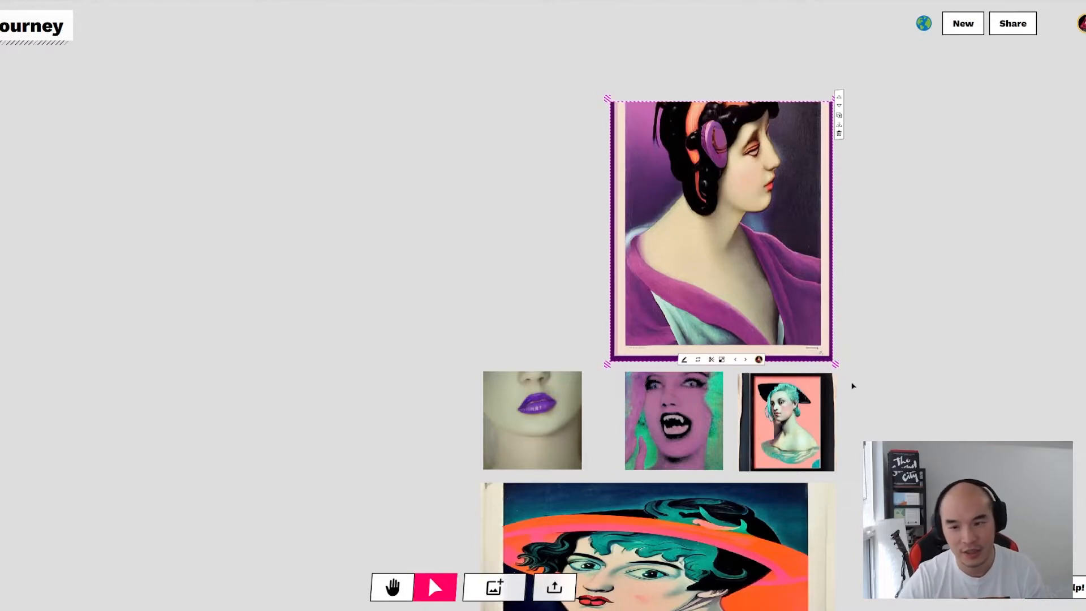
left_click(850, 343)
left_click(785, 282)
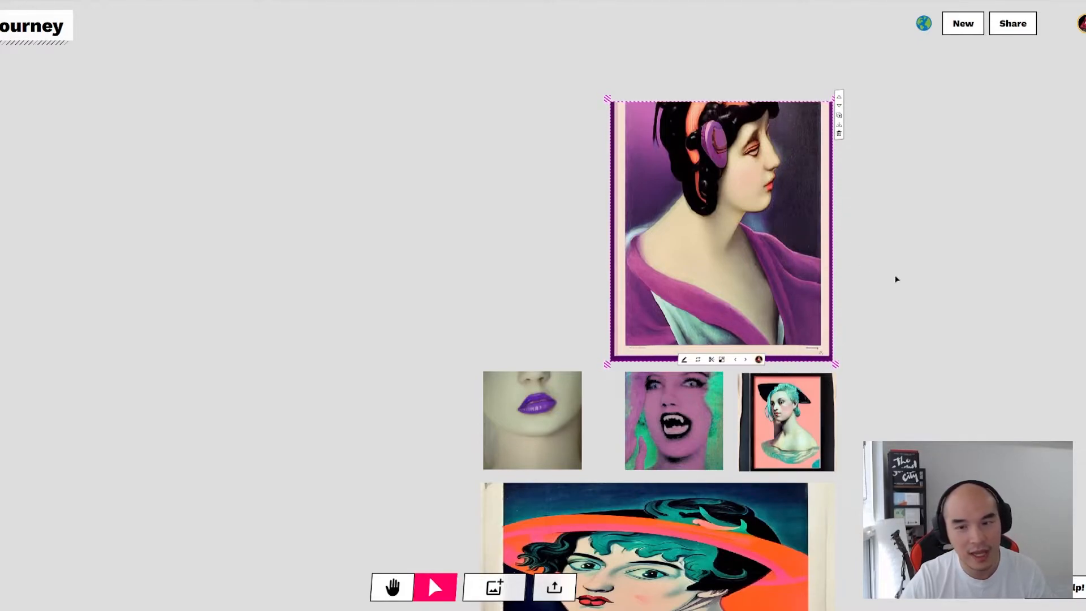
Step: Move the purple-lips image further left, away from the other images
key("h")
left_click_drag(914, 317, 952, 303)
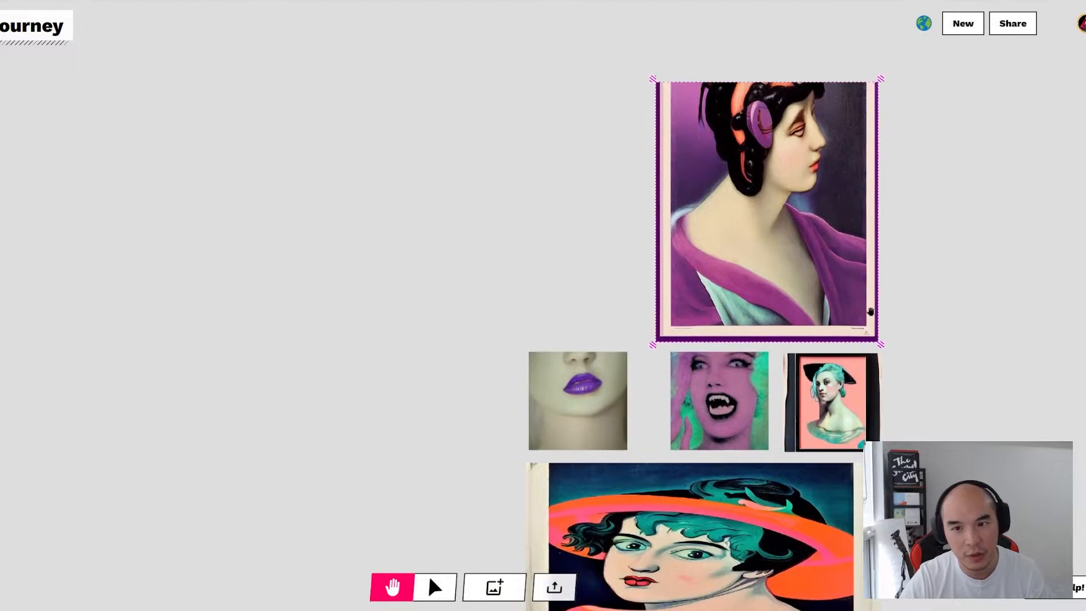
key("v")
left_click(571, 406)
left_click_drag(571, 406, 533, 400)
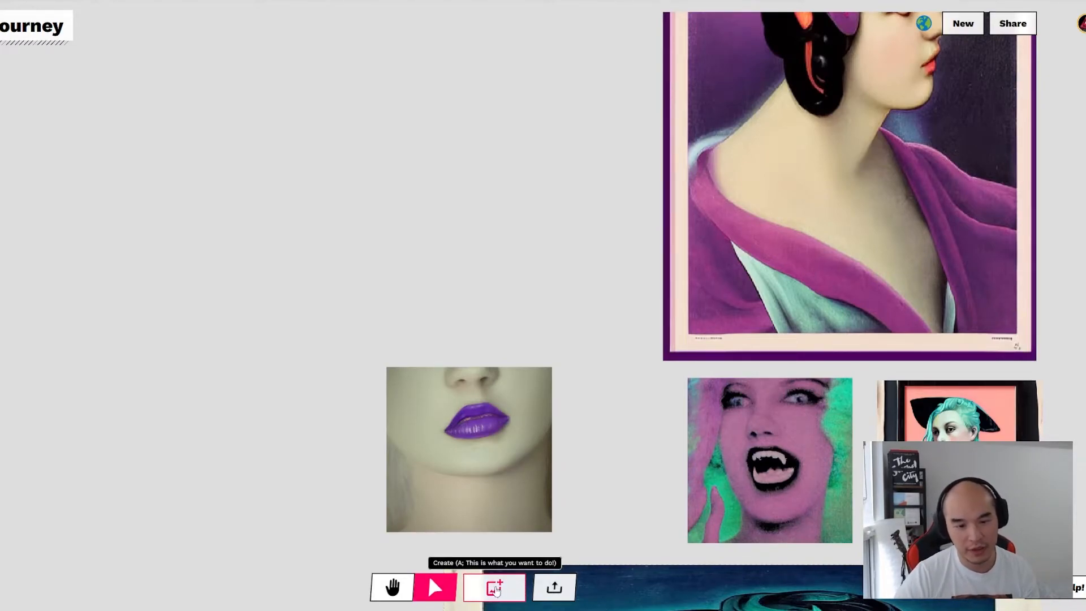
Step: Place a new generation frame overlapping the upper part of the purple-lips image and outpaint the rest of the face
left_click(493, 588)
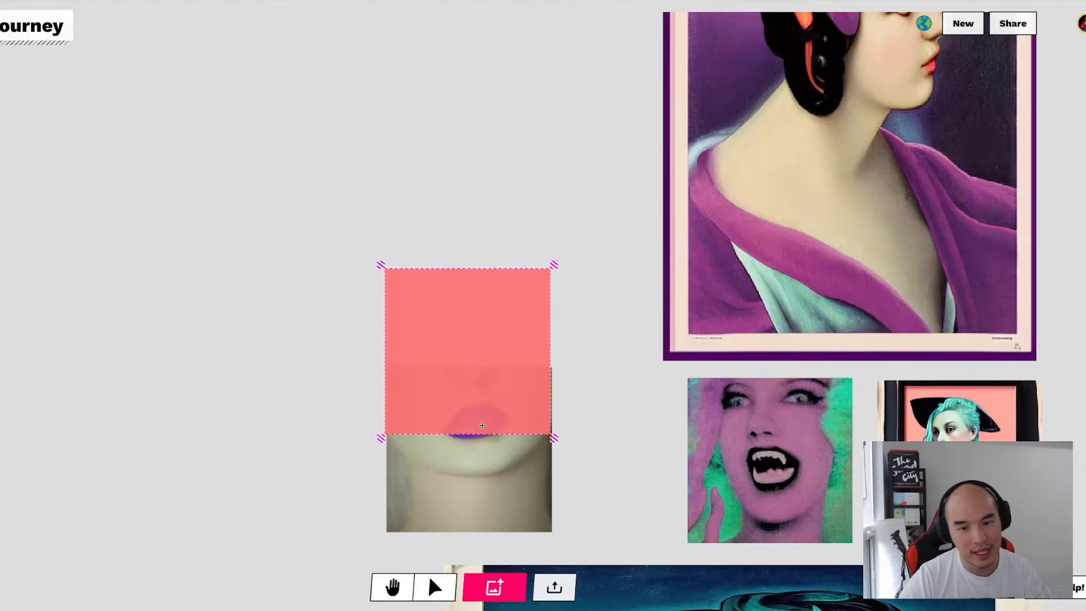
left_click(484, 424)
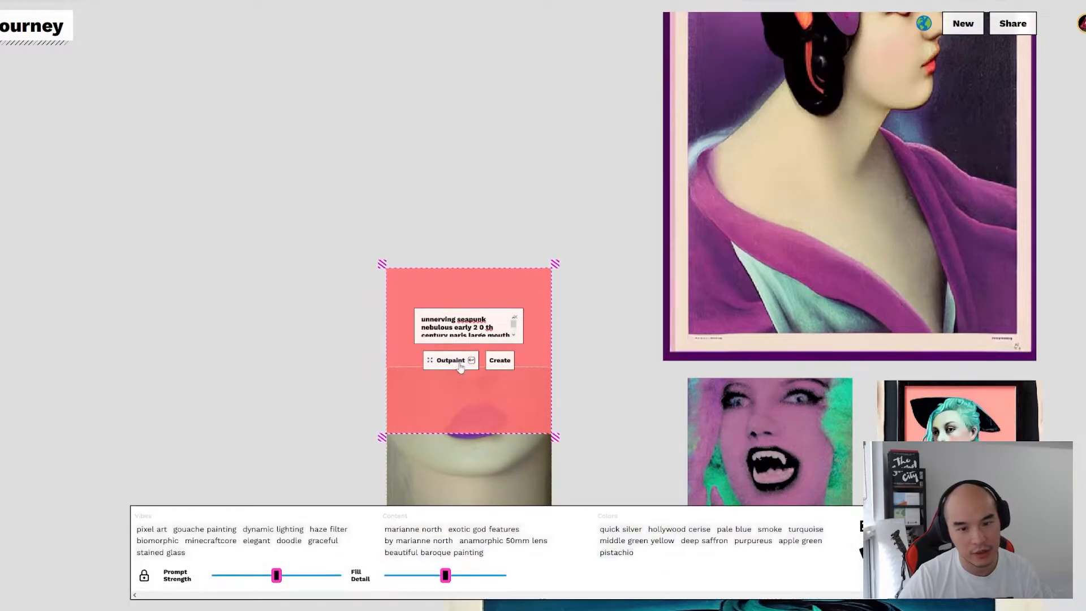
left_click(451, 360)
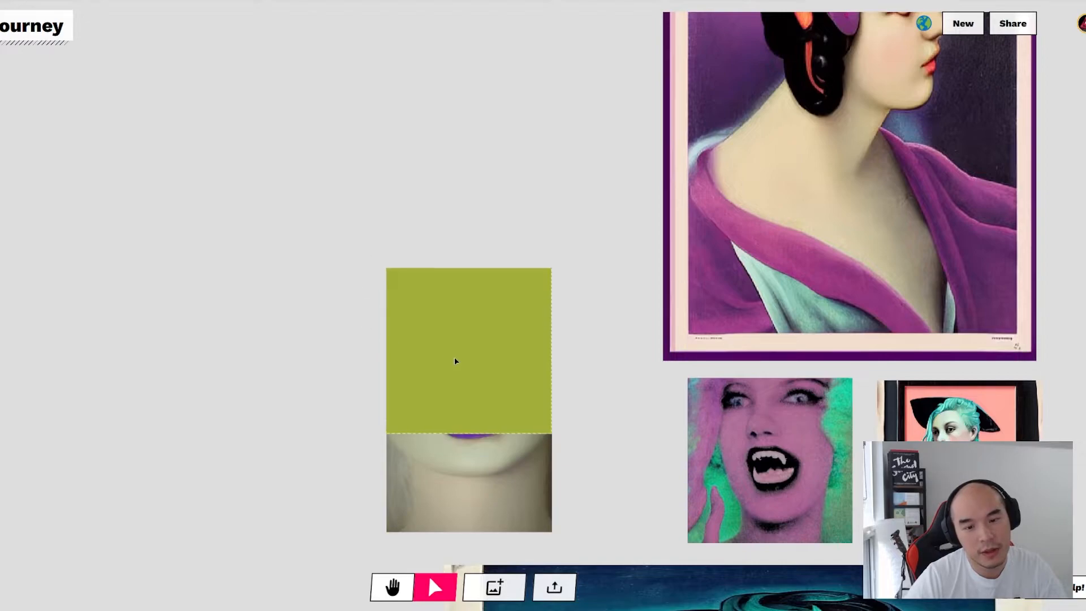
left_click(592, 374)
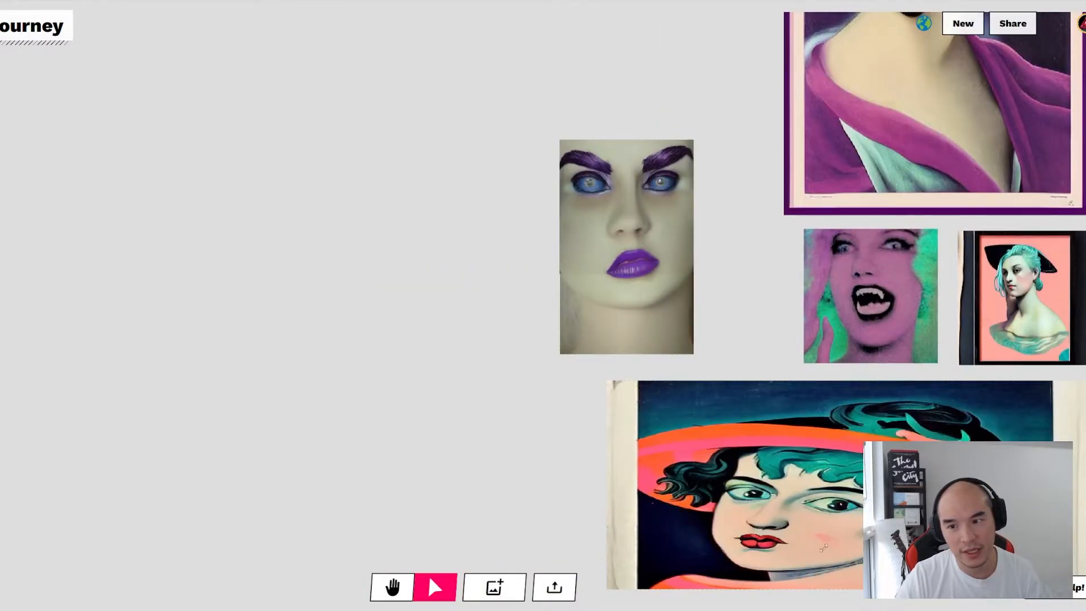
Step: Place a new image frame in the empty canvas area with the prompt "highrise buildings pater sato realistic colorful photography in a bookstore"
key("h")
scroll(388, 477, "up", 3)
scroll(662, 418, "down", 5)
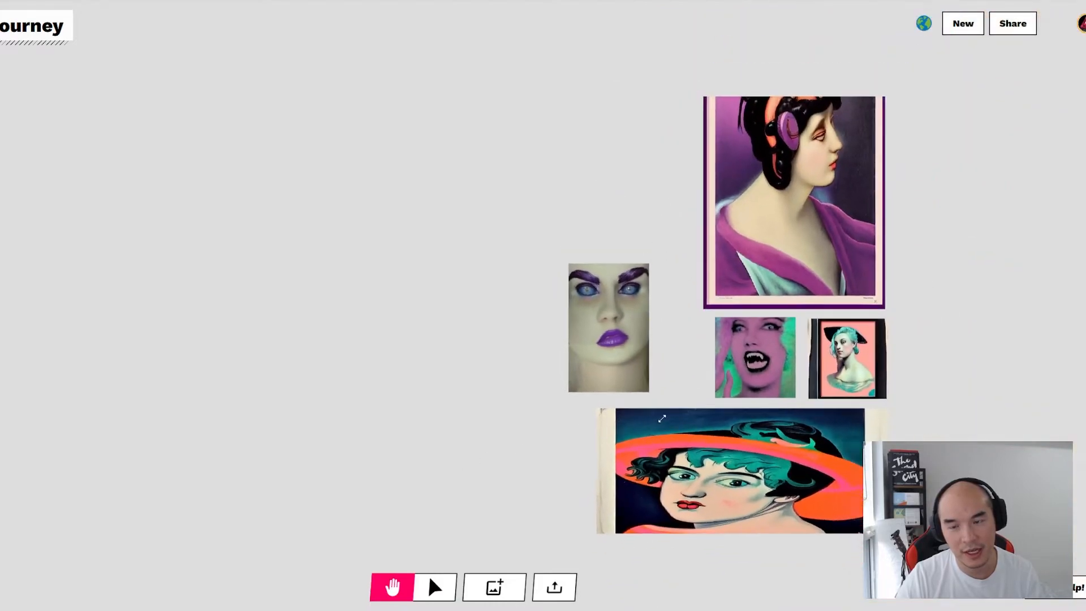
key("v")
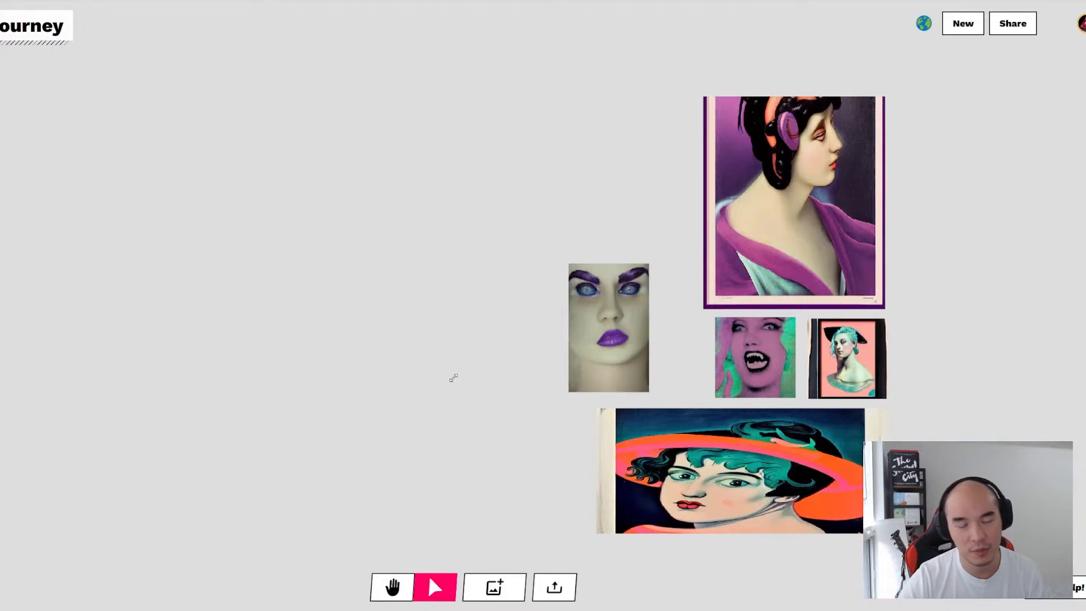
left_click(430, 412)
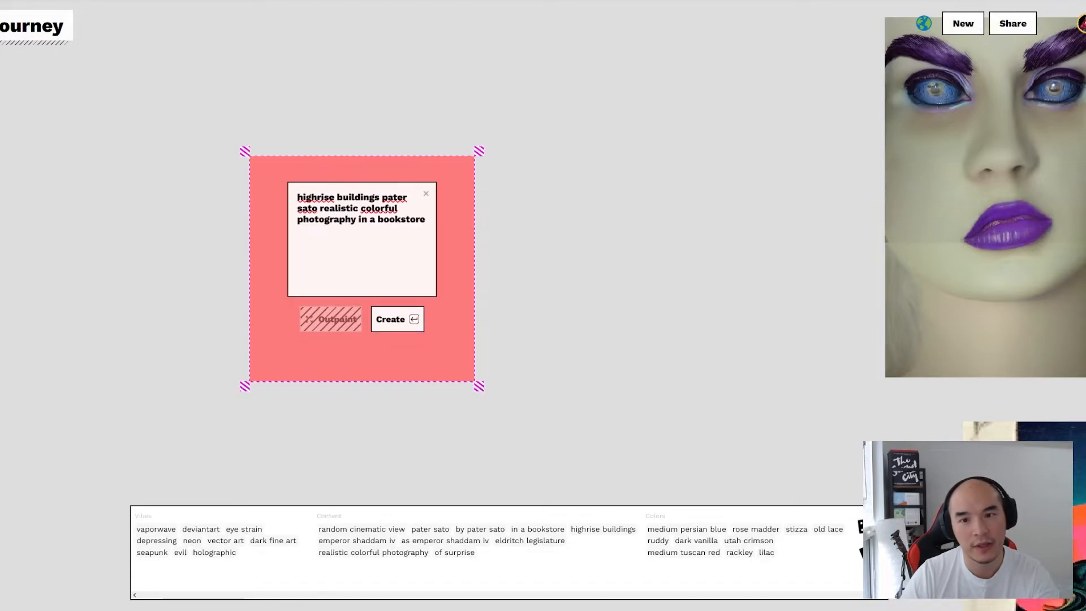
Step: Add "eldritch legislature", "holographic", "dark fine art", "random cinematic view", "dark vanilla" and "utah crimson" to the prompt and create the image
left_click(530, 541)
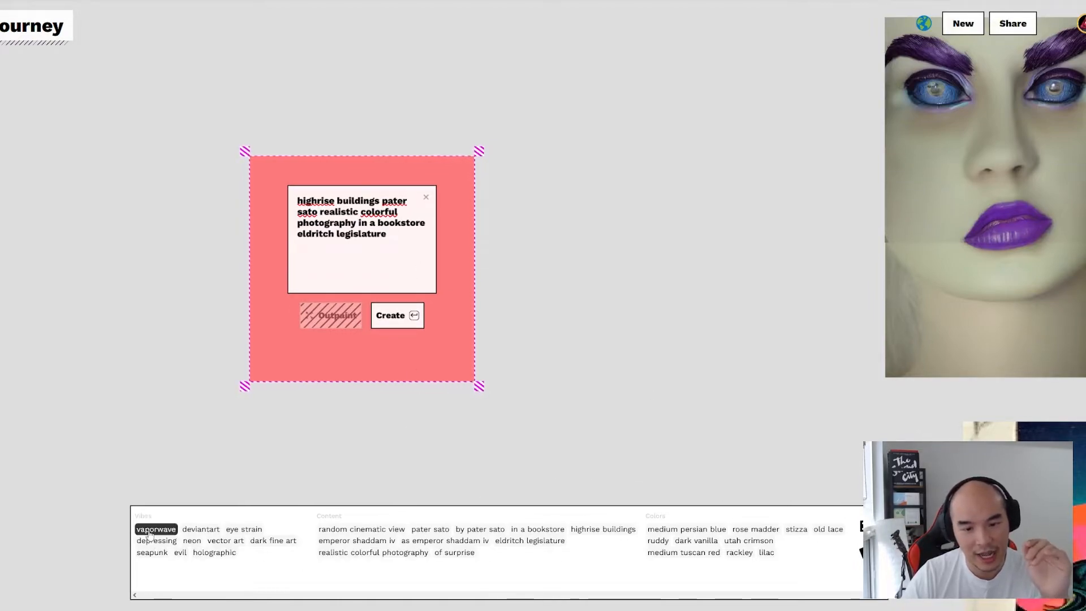
left_click(215, 553)
left_click(275, 541)
left_click(349, 529)
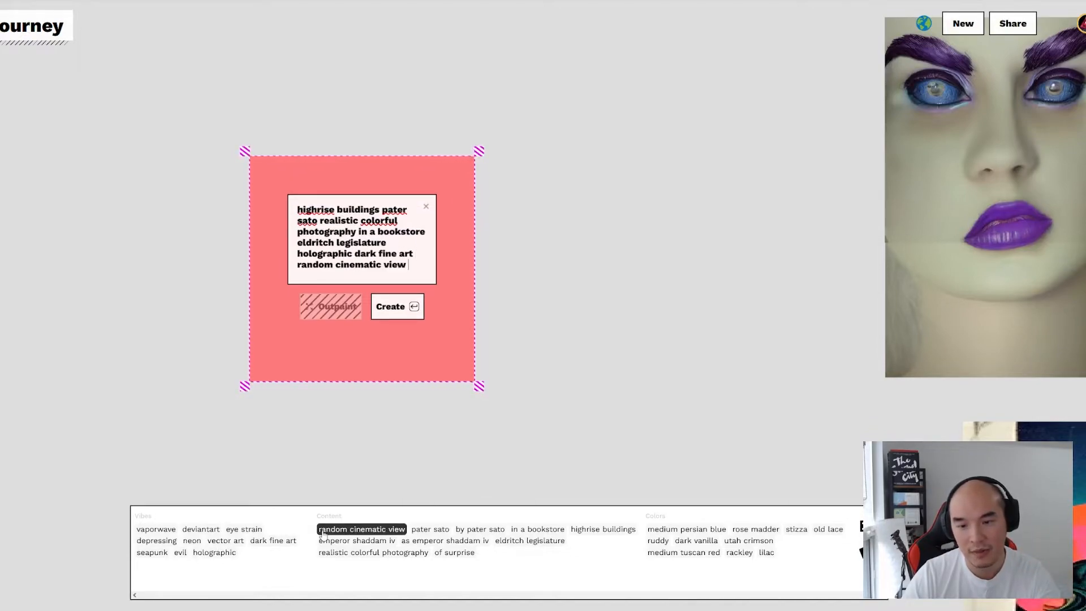
left_click(706, 542)
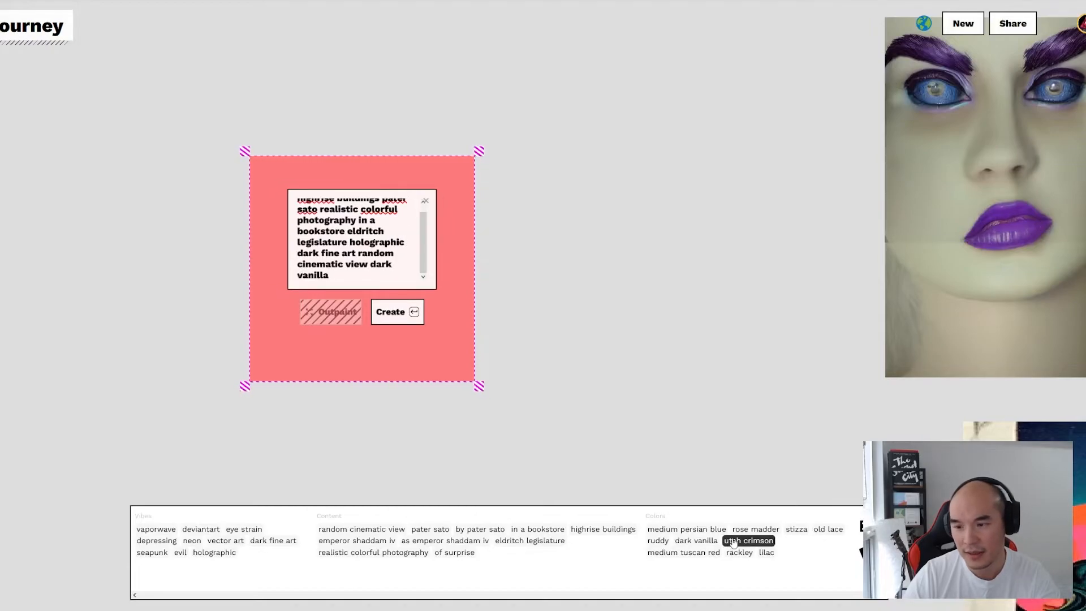
left_click(395, 313)
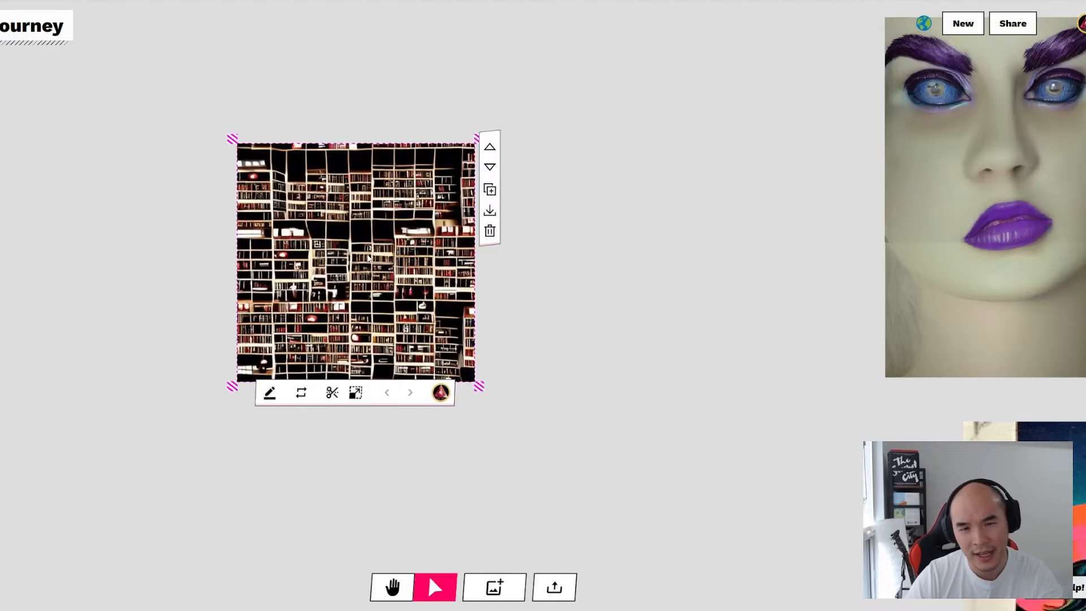
Step: Duplicate the bookshelf image, place the copy to its right and regenerate the copy with the same prompt
left_click(490, 190)
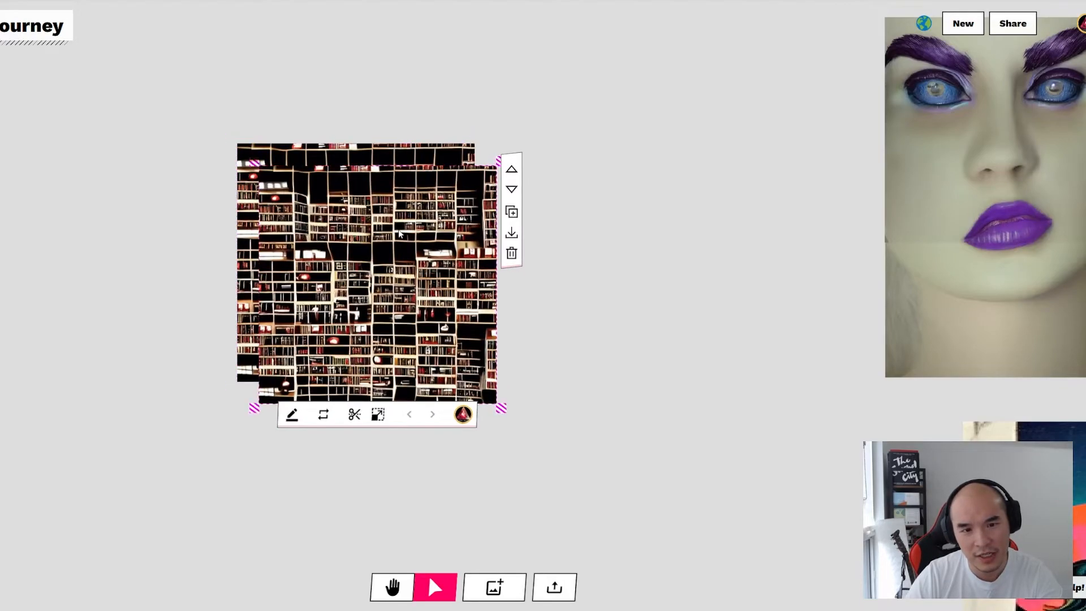
left_click(547, 392)
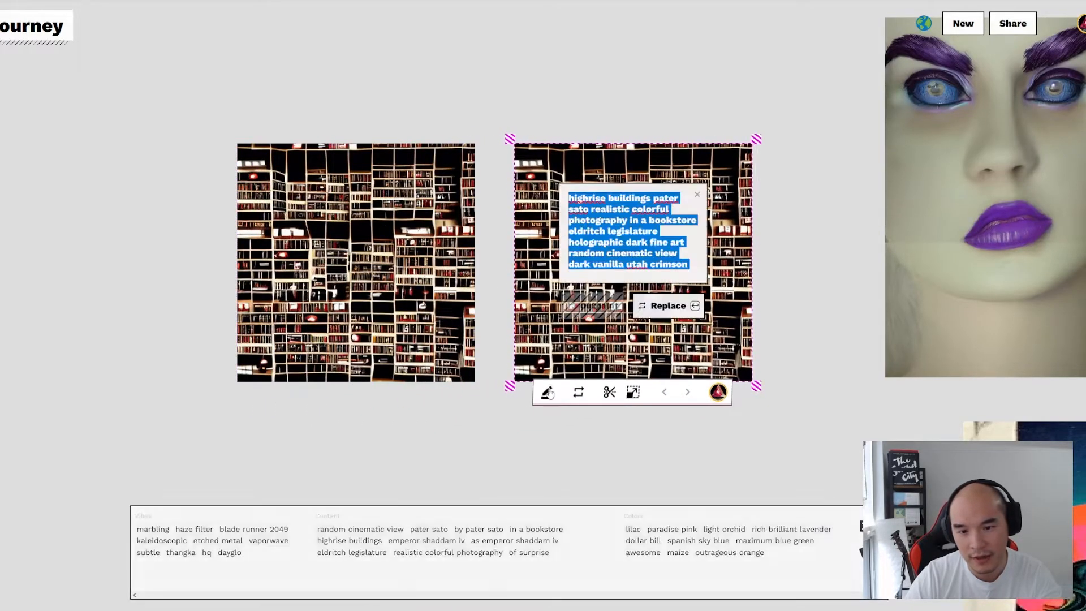
left_click(667, 305)
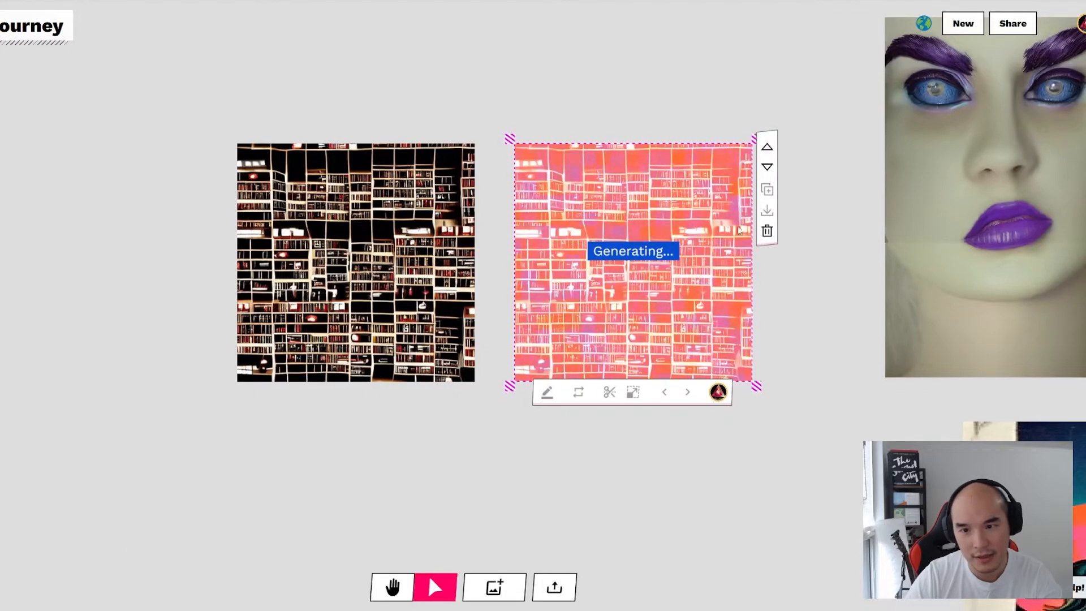
Step: Duplicate the original bookshelf image, place the copy to its left and clear the copy's prompt
left_click(423, 265)
left_click(489, 191)
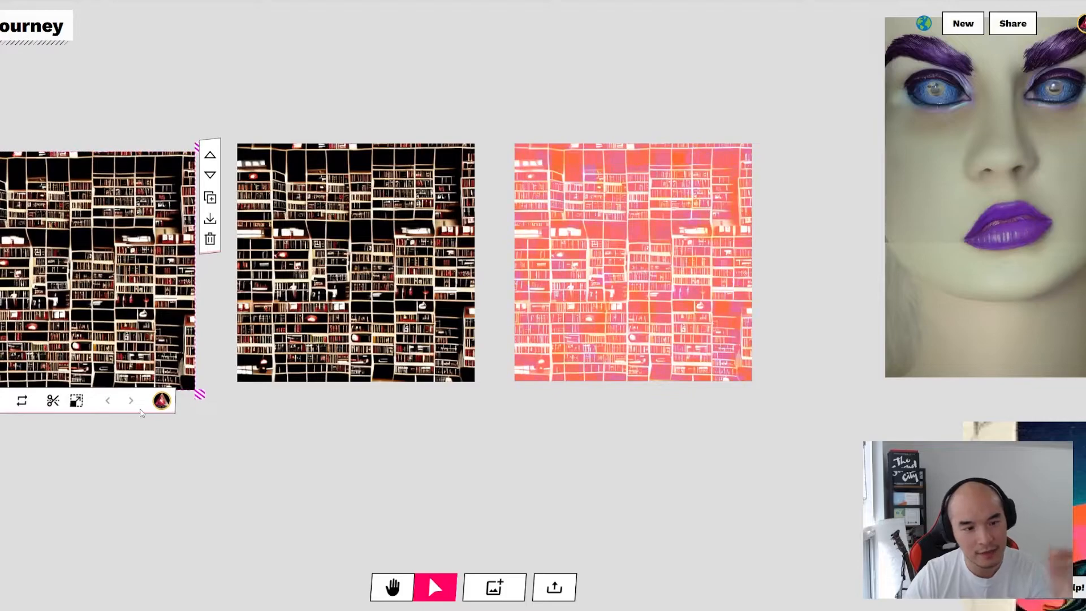
left_click(70, 288)
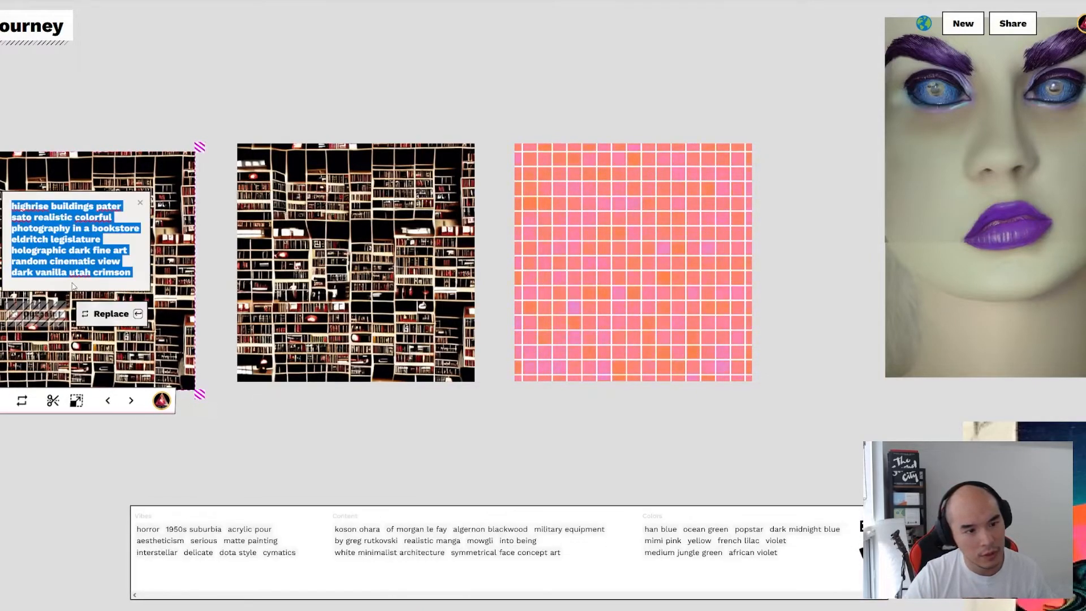
key("BackSpace")
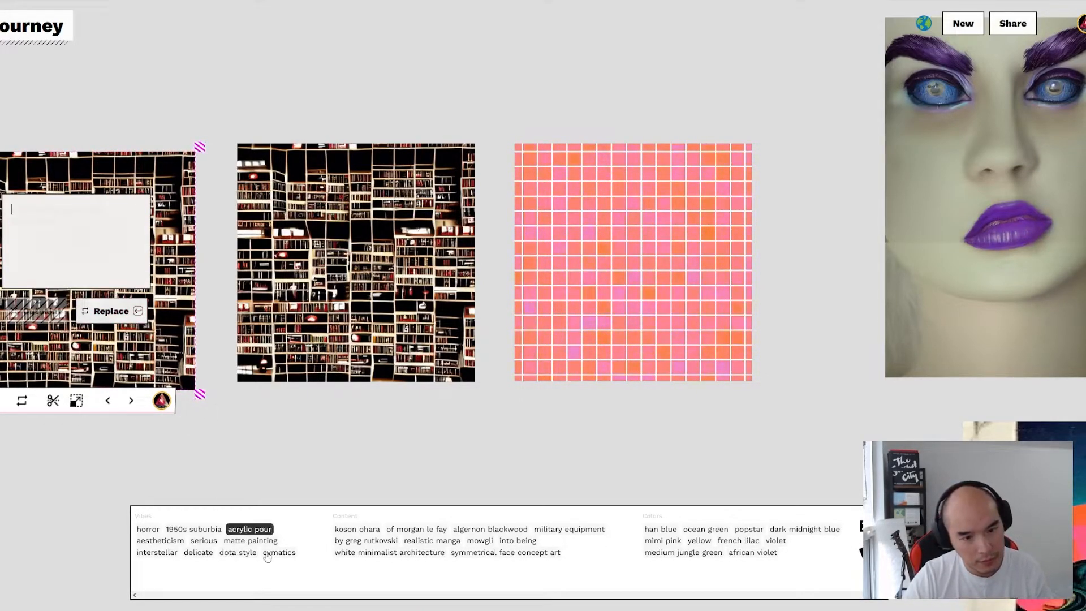
Step: Fill the bookshelf copy's empty prompt with "1950s suburbia horror aestheticism by greg rutkovski koson ohara dark midnight blue" and regenerate the image
left_click(168, 532)
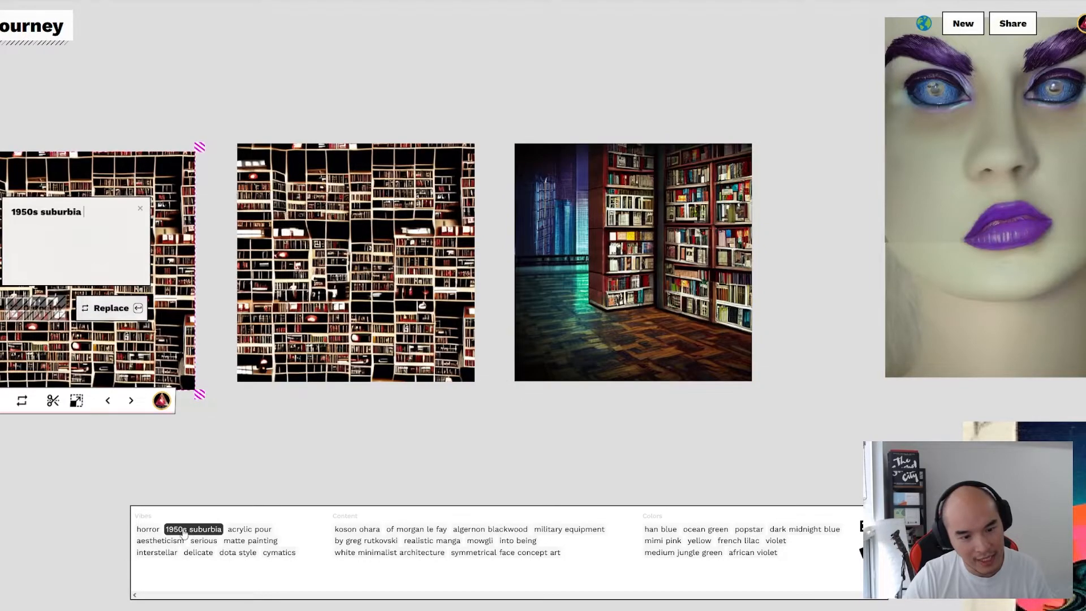
left_click(149, 529)
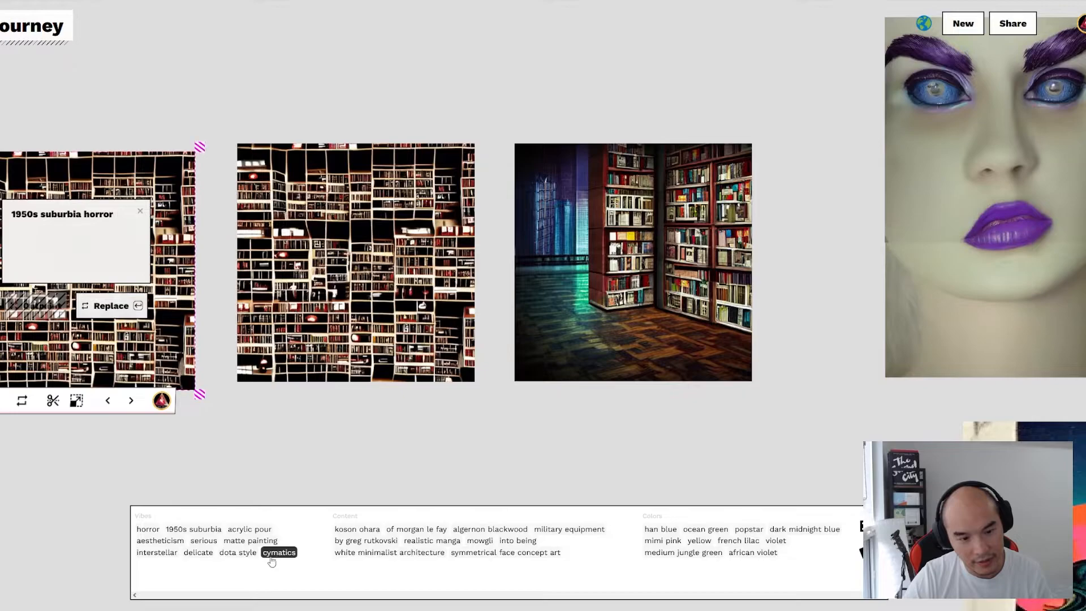
left_click(166, 542)
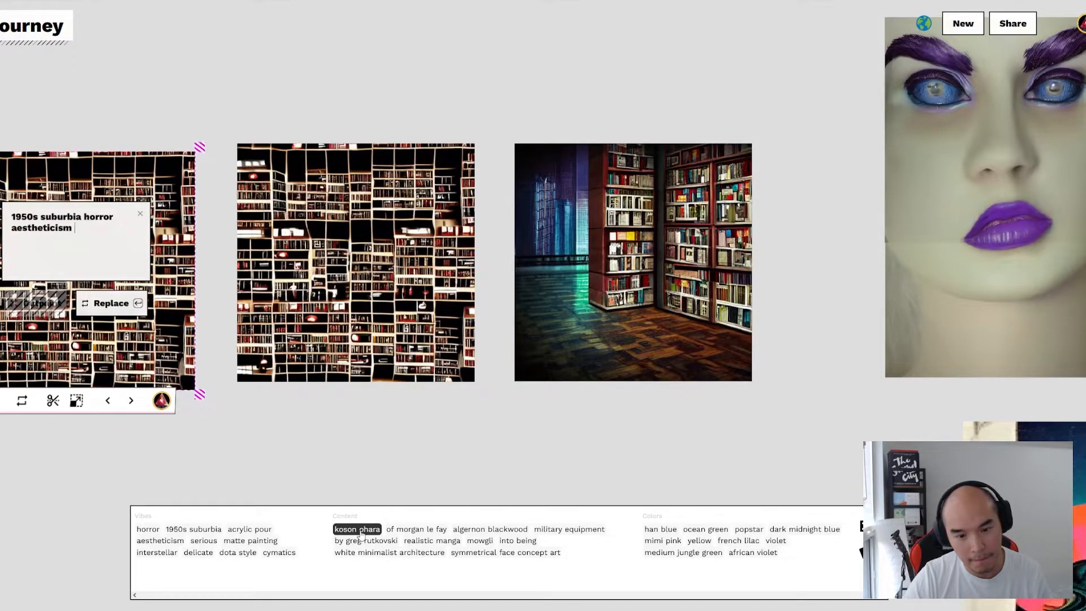
left_click(357, 542)
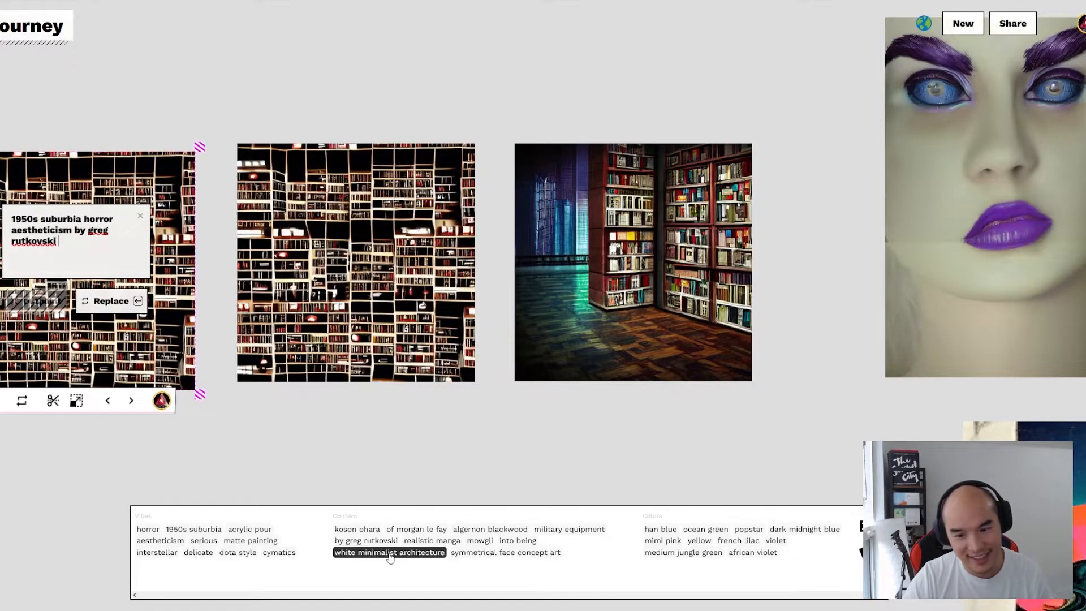
left_click(358, 530)
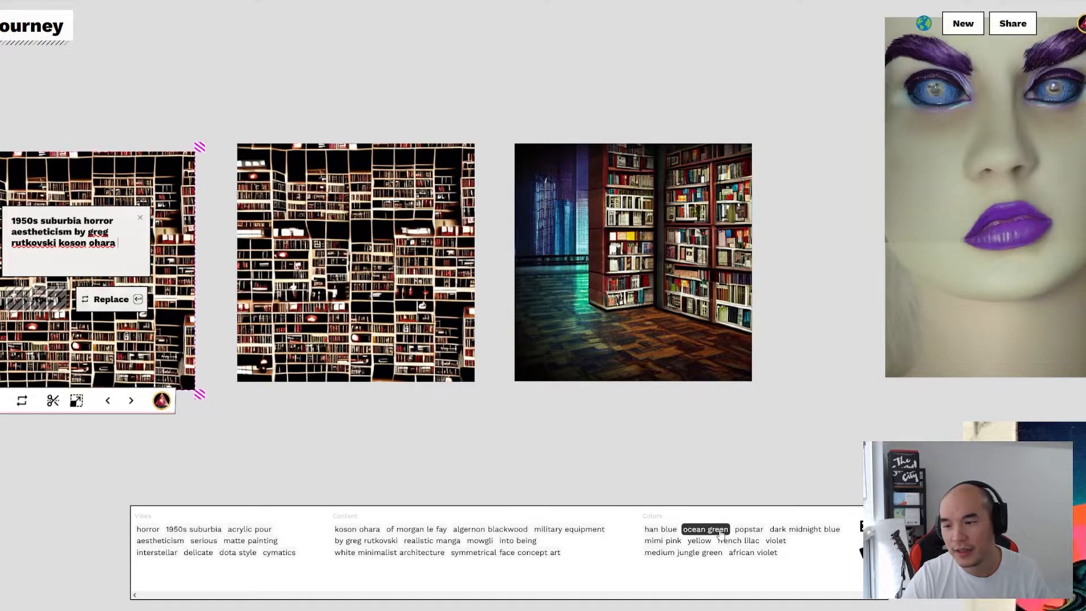
left_click(809, 530)
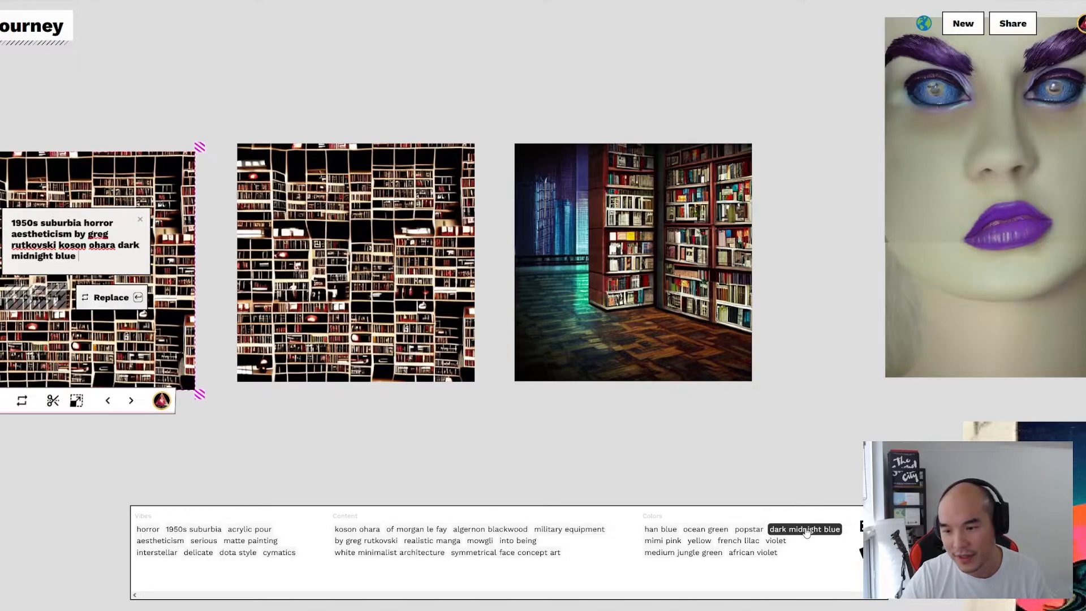
left_click(109, 298)
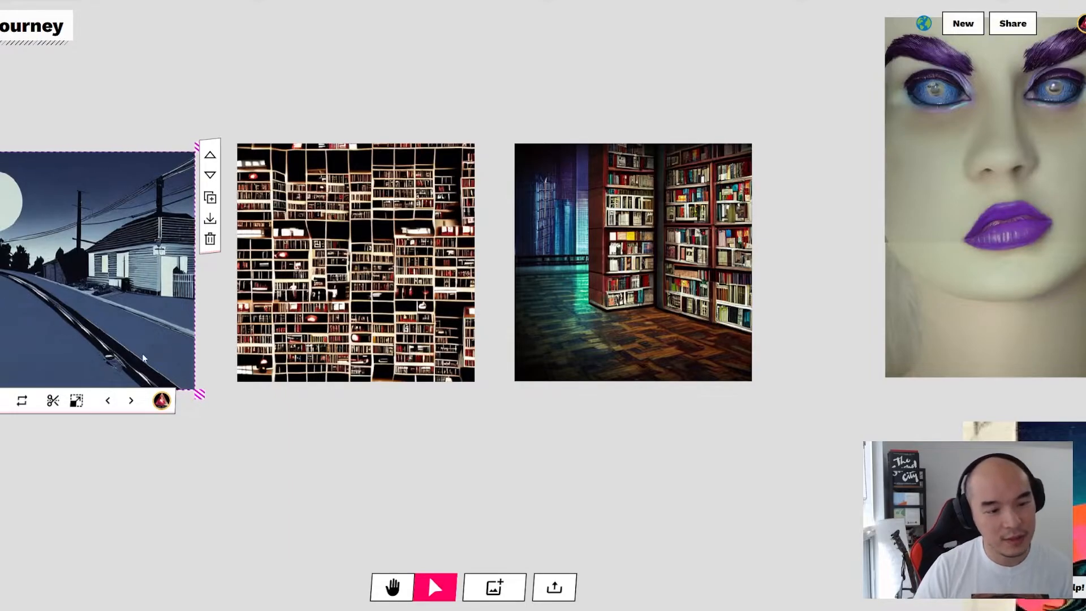
Step: Duplicate the moonlit road image and place the copy directly below the original
left_click_drag(254, 449, 376, 344)
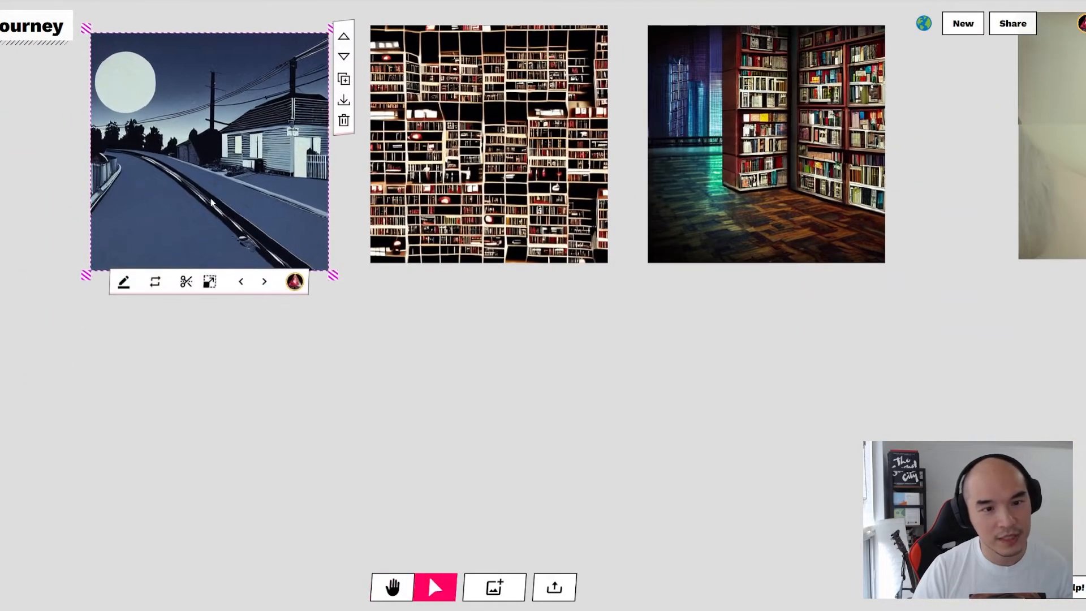
left_click_drag(236, 180, 248, 171)
left_click(356, 70)
left_click_drag(313, 116, 287, 352)
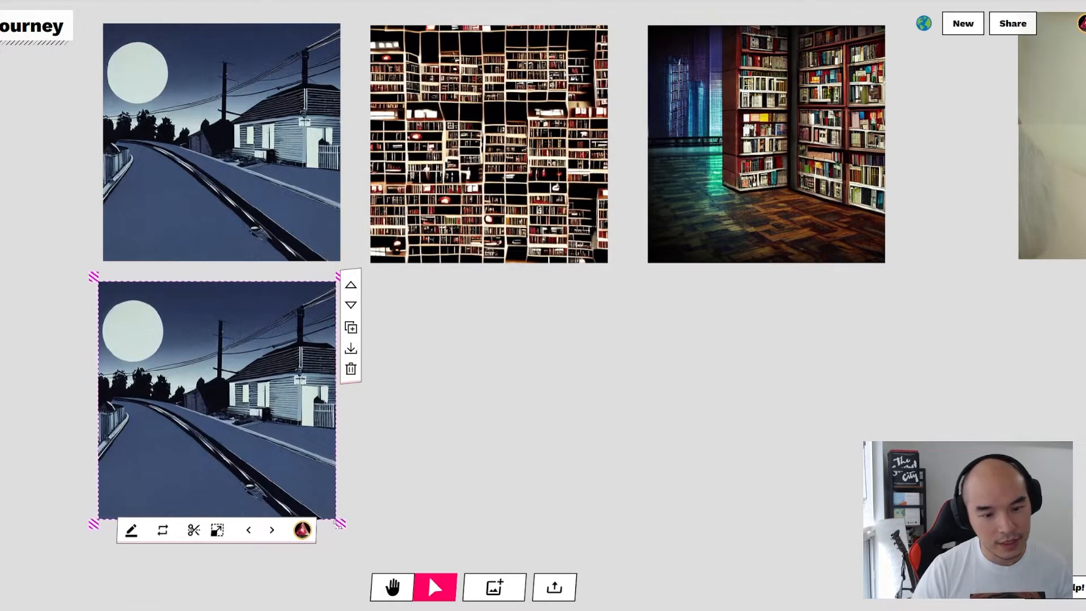
Step: Widen the copy to span the moonlit road and bookshelf images, closing the gap between those two, and regenerate it with the same prompt
left_click_drag(340, 524, 599, 512)
left_click_drag(470, 177, 448, 177)
left_click(581, 507)
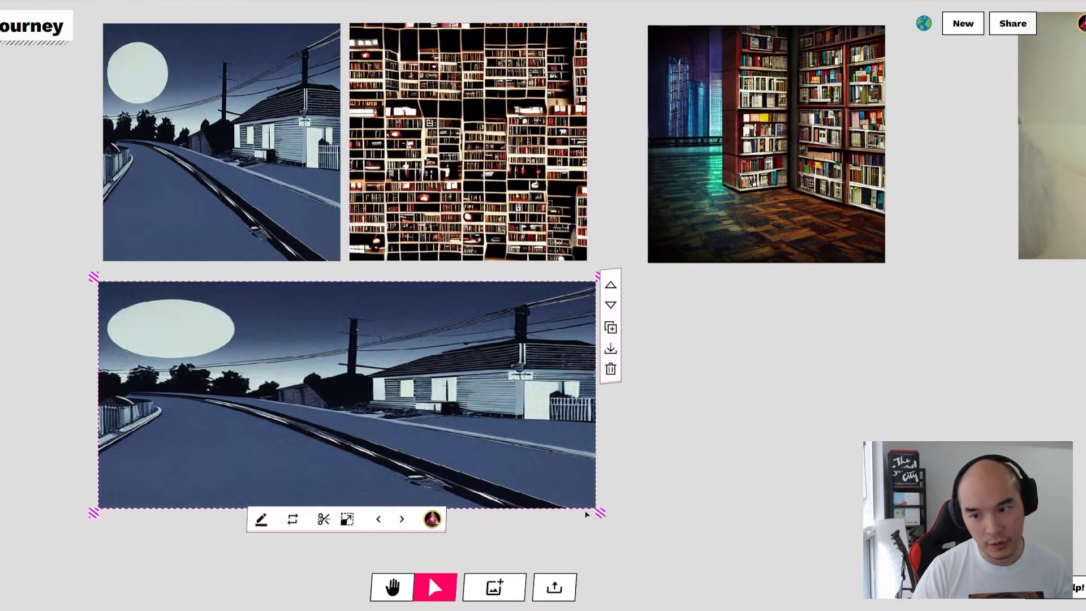
left_click_drag(598, 513, 587, 512)
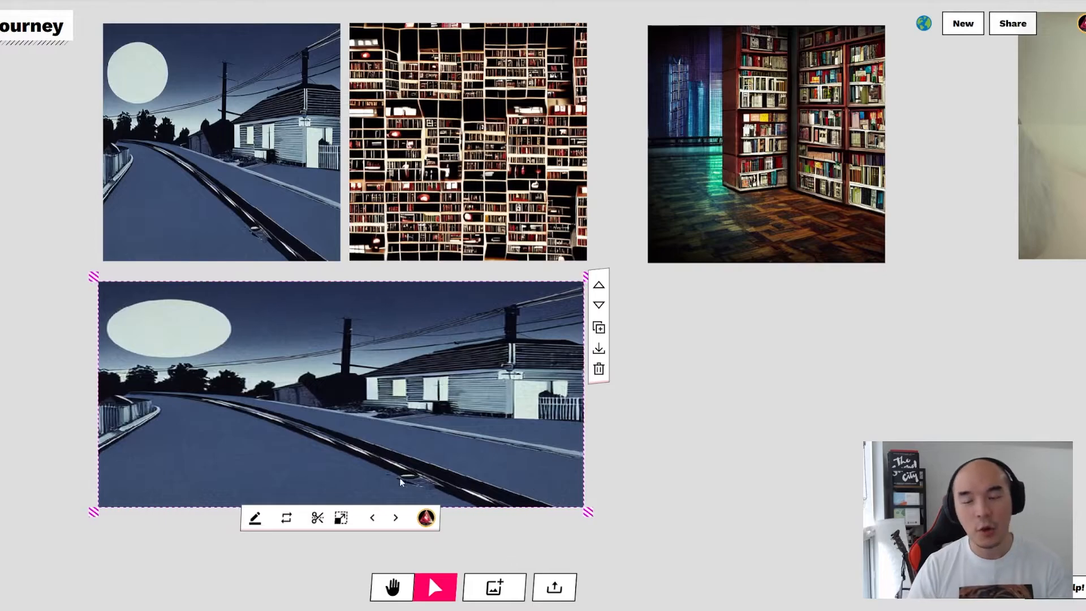
left_click(255, 517)
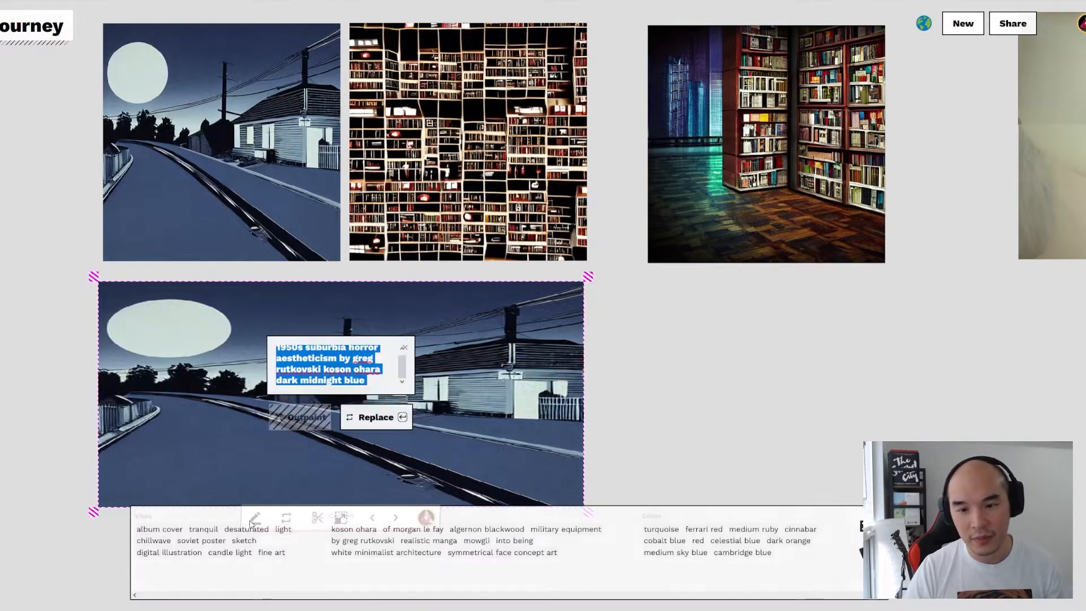
left_click(368, 425)
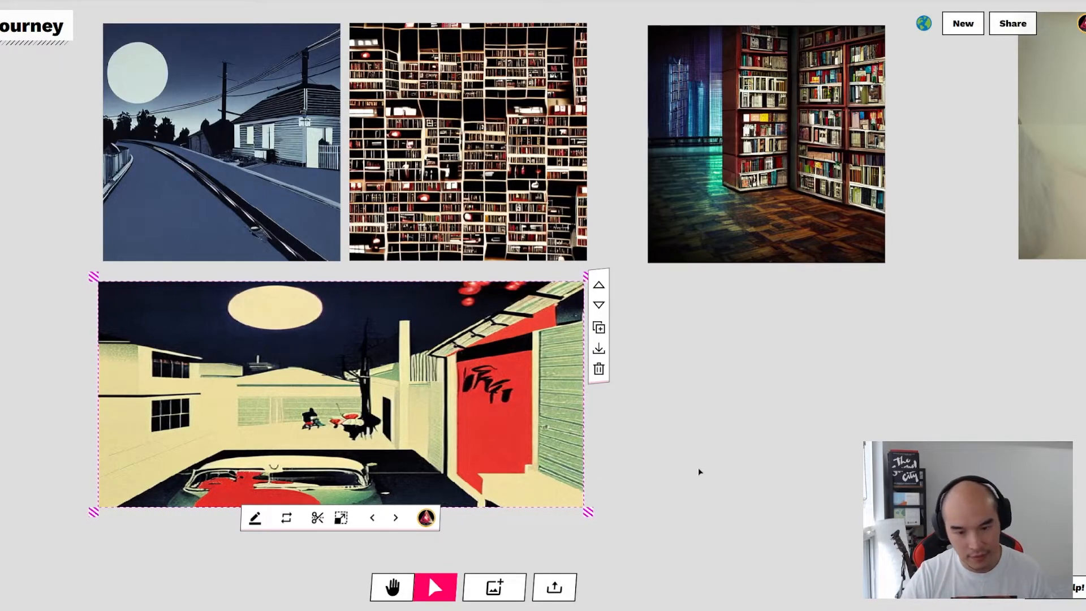
Step: Duplicate the wide suburb image and reshape the copy into a tall portrait beside the moonlit road, as high as both rows of images
left_click(720, 487)
key("h")
scroll(650, 492, "up", 2)
scroll(736, 464, "down", 3)
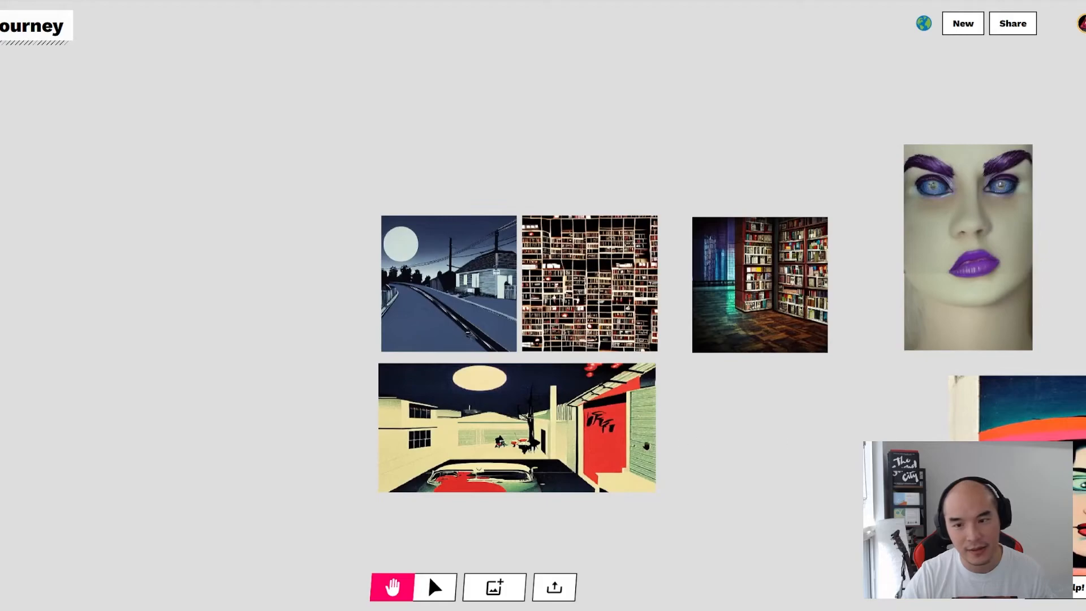
key("v")
left_click(562, 449)
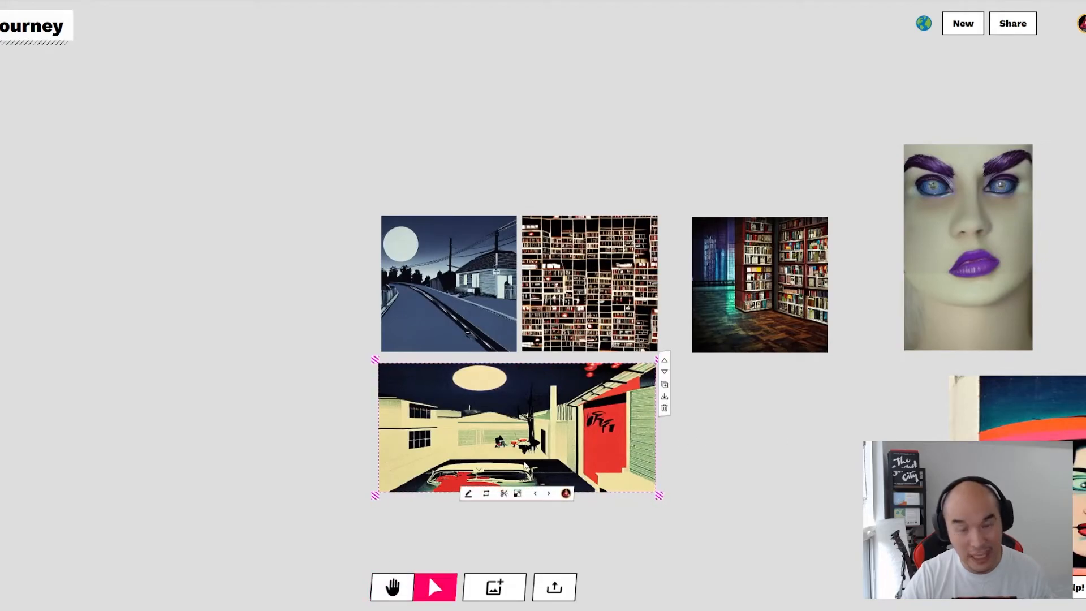
scroll(297, 370, "down", 2)
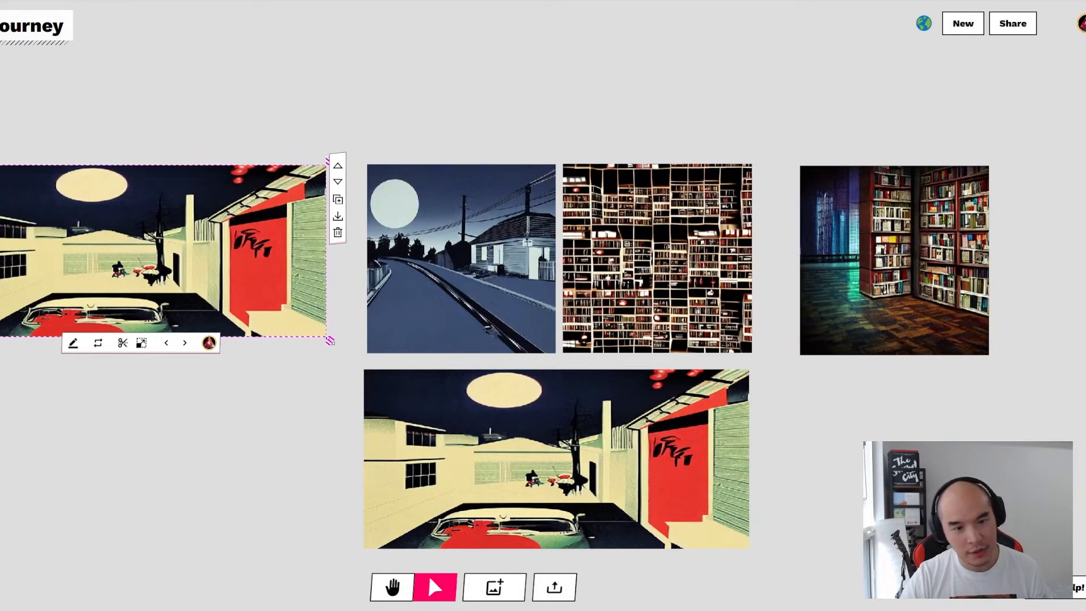
left_click_drag(331, 343, 195, 549)
left_click_drag(157, 508, 319, 508)
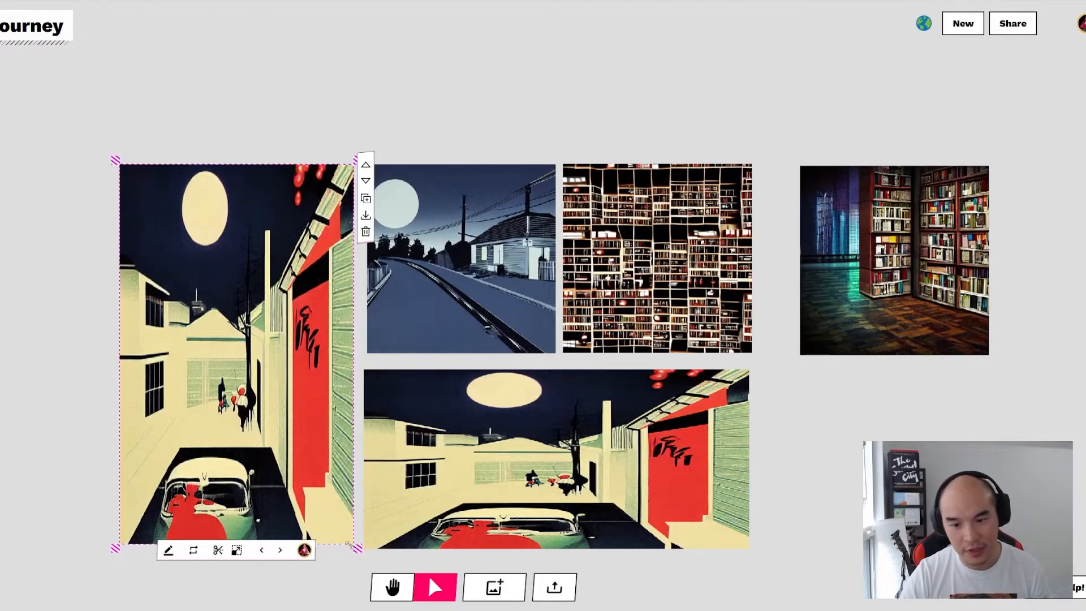
left_click_drag(357, 547, 360, 554)
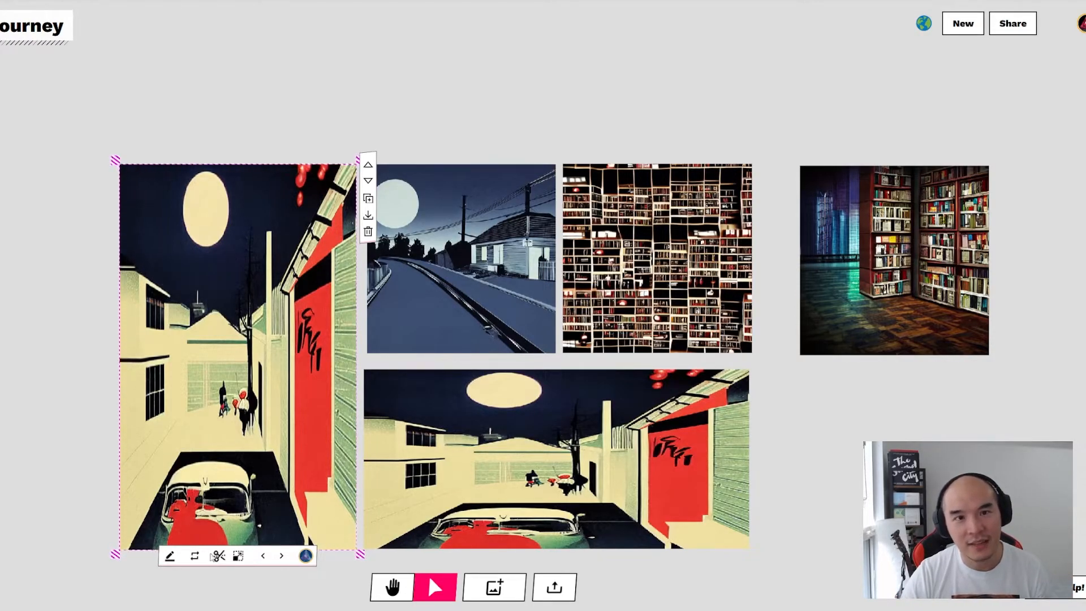
Step: Regenerate the tall suburb copy, remove its background and move it away into empty canvas
left_click(220, 555)
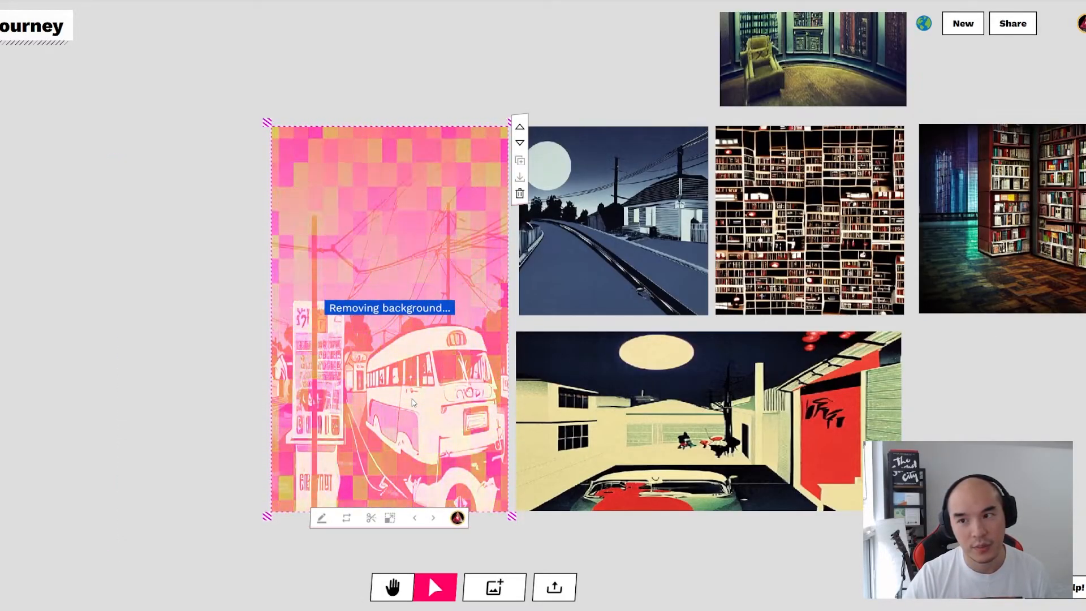
left_click_drag(412, 402, 218, 369)
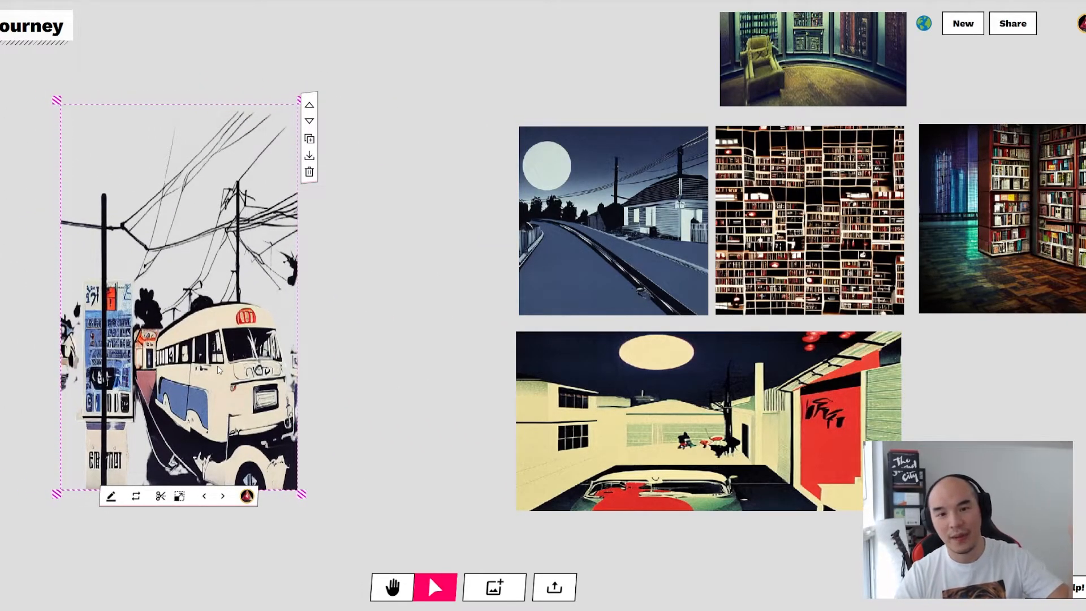
Step: Scale down the bus cutout and overlay it on the moonlit road image
left_click_drag(209, 406, 635, 240)
key("space")
left_click_drag(320, 205, 251, 388)
left_click_drag(658, 117, 603, 288)
left_click_drag(544, 453, 587, 445)
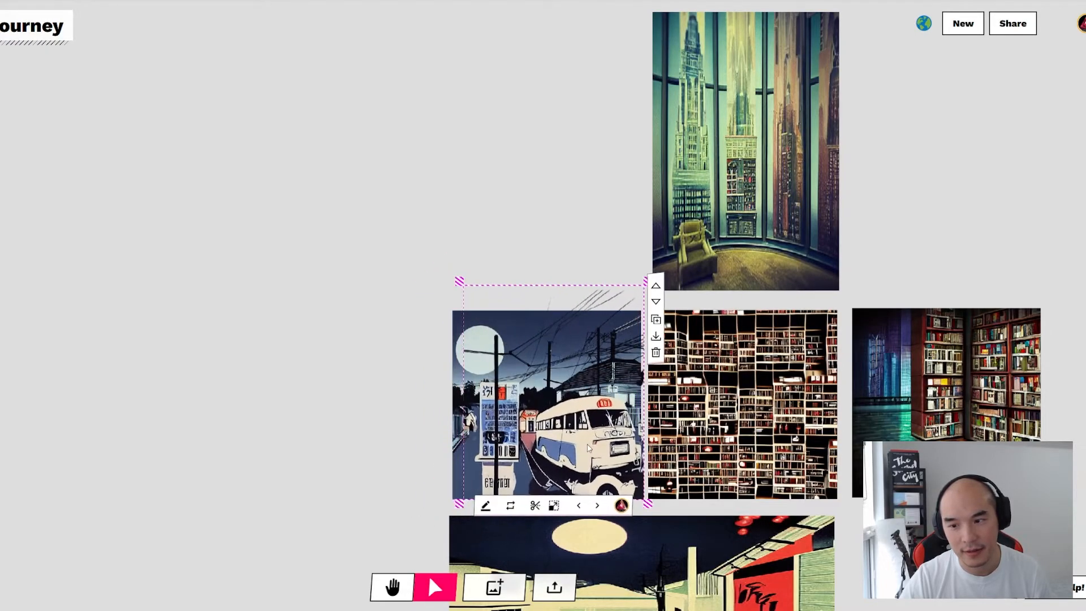
Step: Examine the bus cutout layered over the moonlit road image up close
left_click(402, 442)
key("h")
scroll(560, 230, "up", 1)
scroll(541, 247, "up", 2)
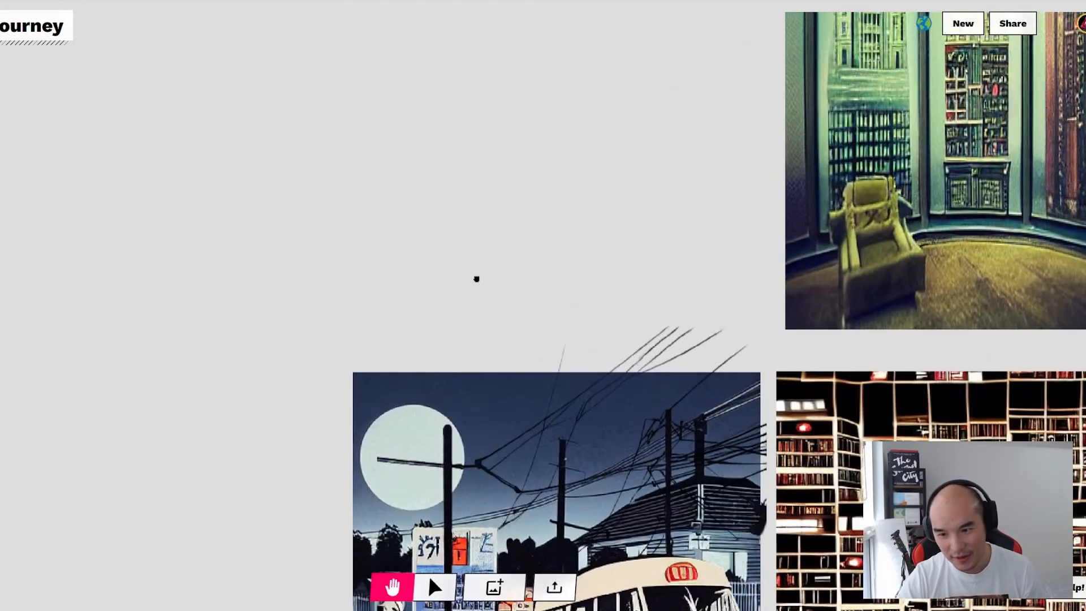
left_click_drag(226, 398, 123, 134)
left_click(435, 587)
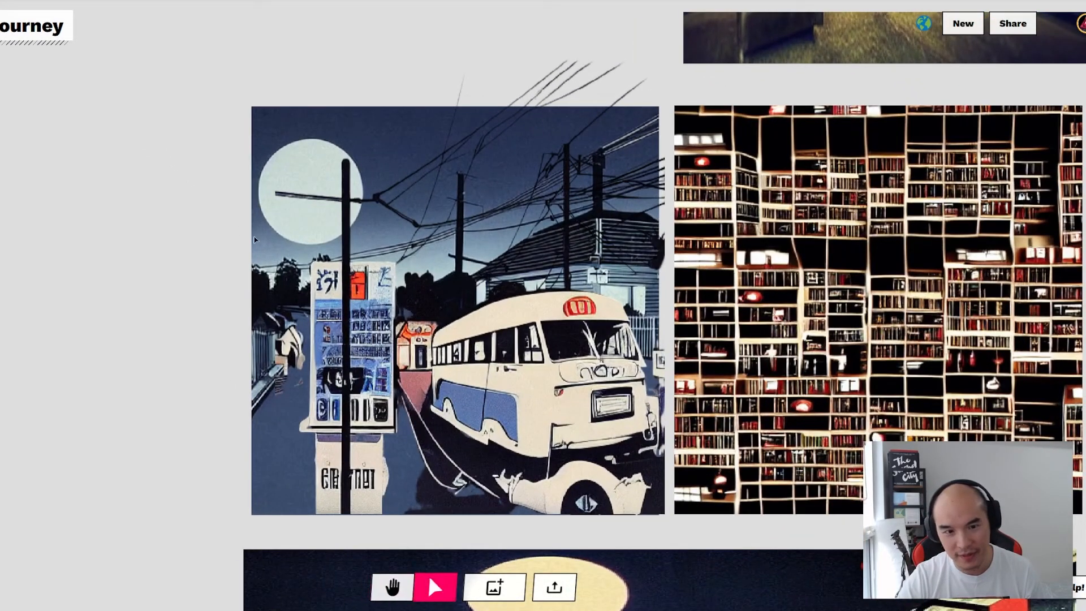
Step: Create a new square image above the bookshelf corner picture with the prompt "plastic vyinyl sinister haunted toys r us"
key("h")
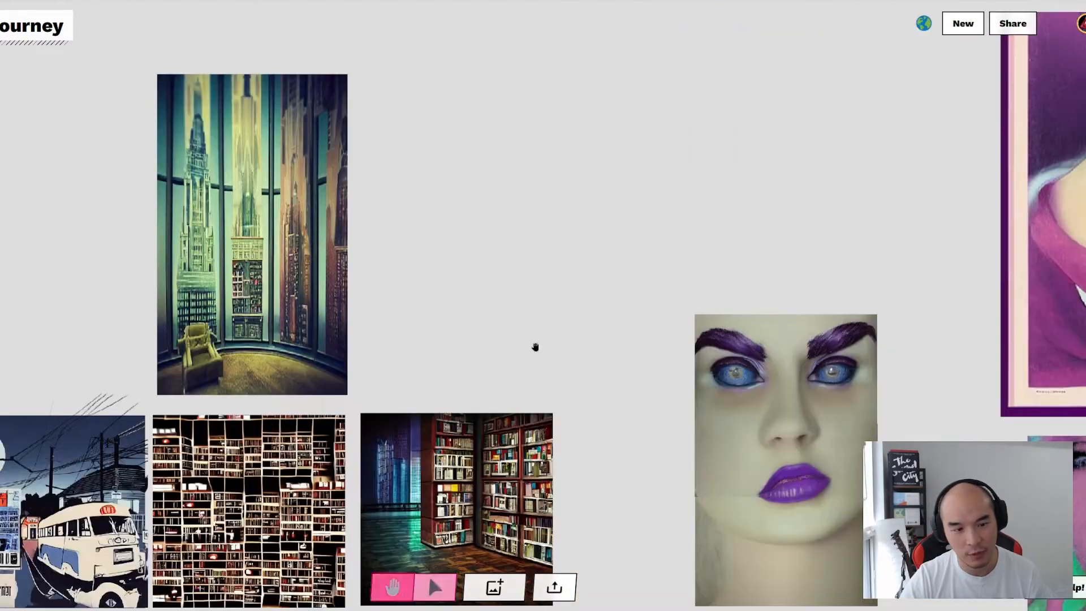
left_click_drag(536, 344, 554, 328)
left_click(434, 586)
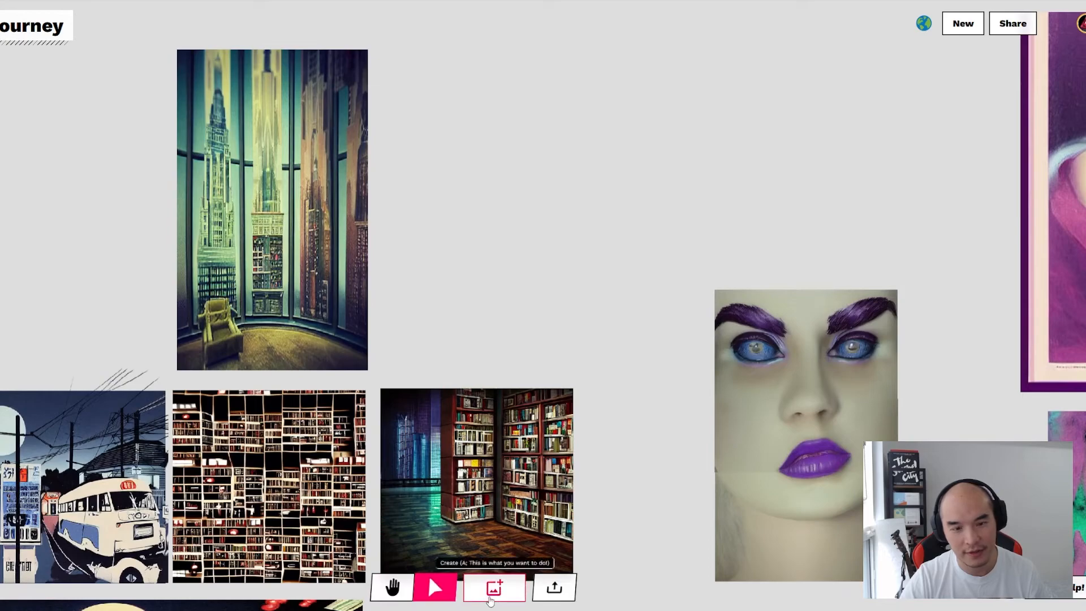
left_click(494, 588)
left_click(527, 318)
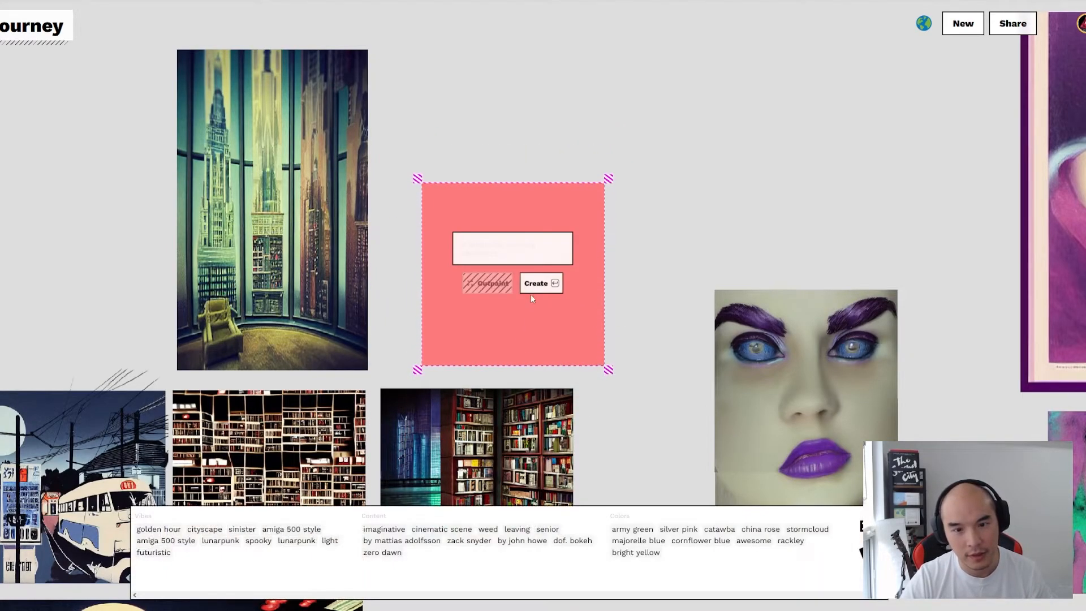
type("plastic")
type(" vivid")
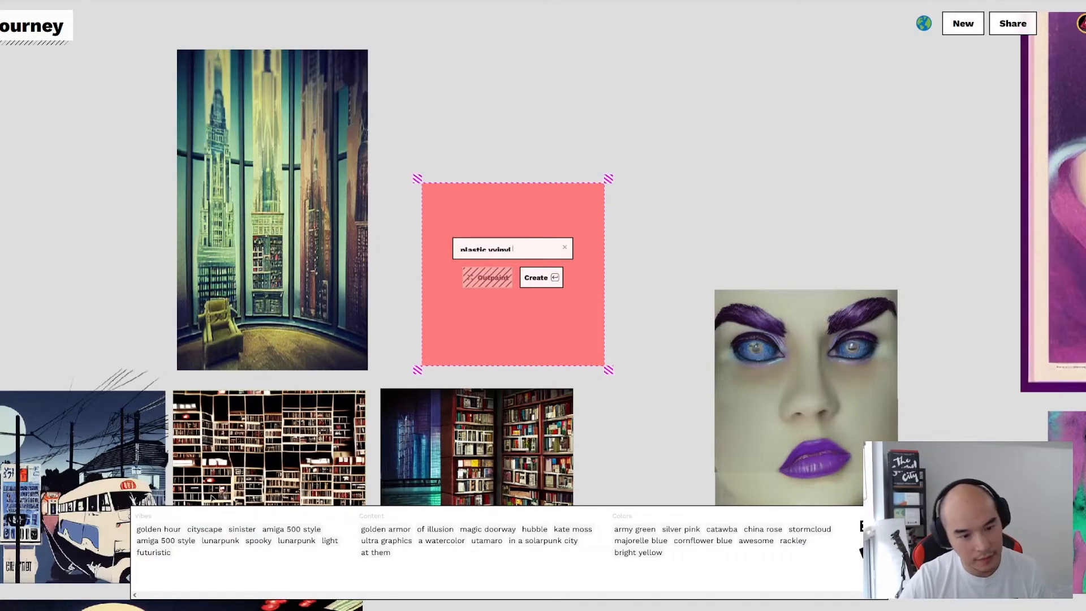
left_click(242, 529)
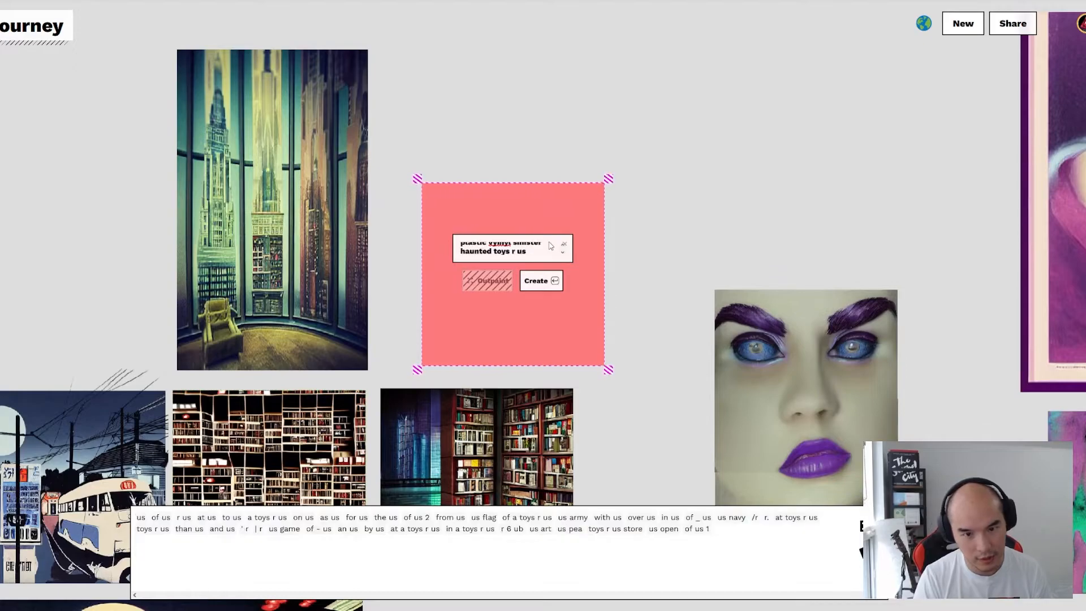
left_click(540, 277)
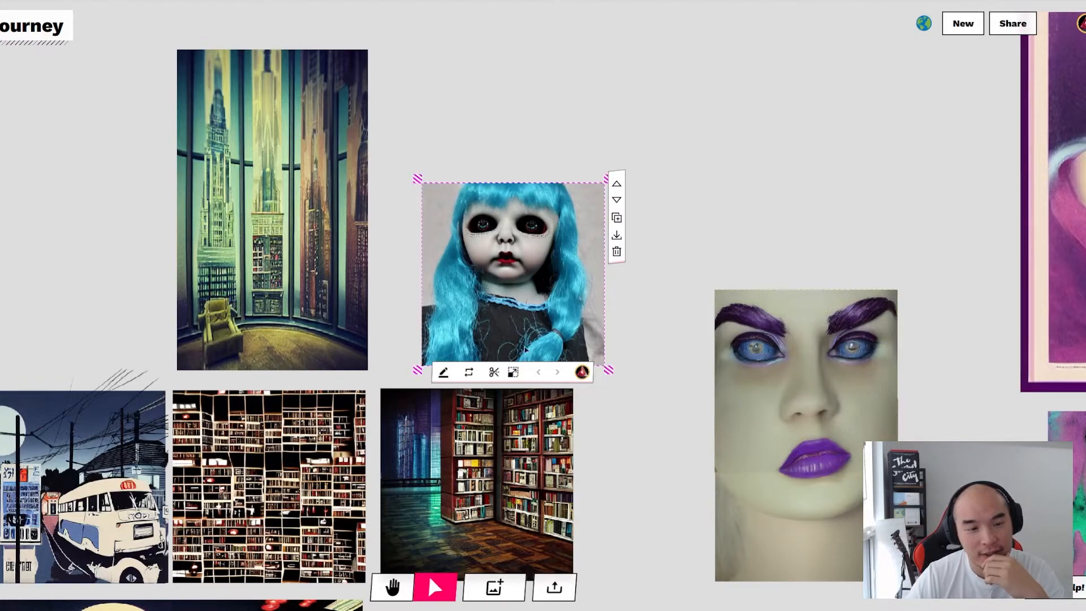
Step: Stretch the tall library skyline image leftward to a nearly square shape and enhance it
left_click(180, 356)
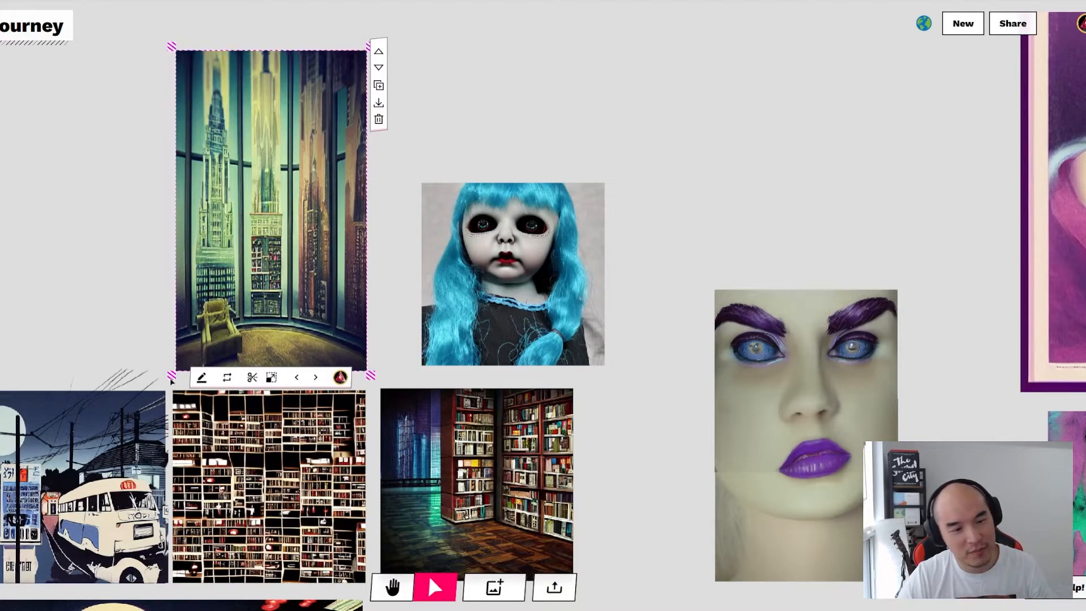
left_click_drag(177, 356, 40, 384)
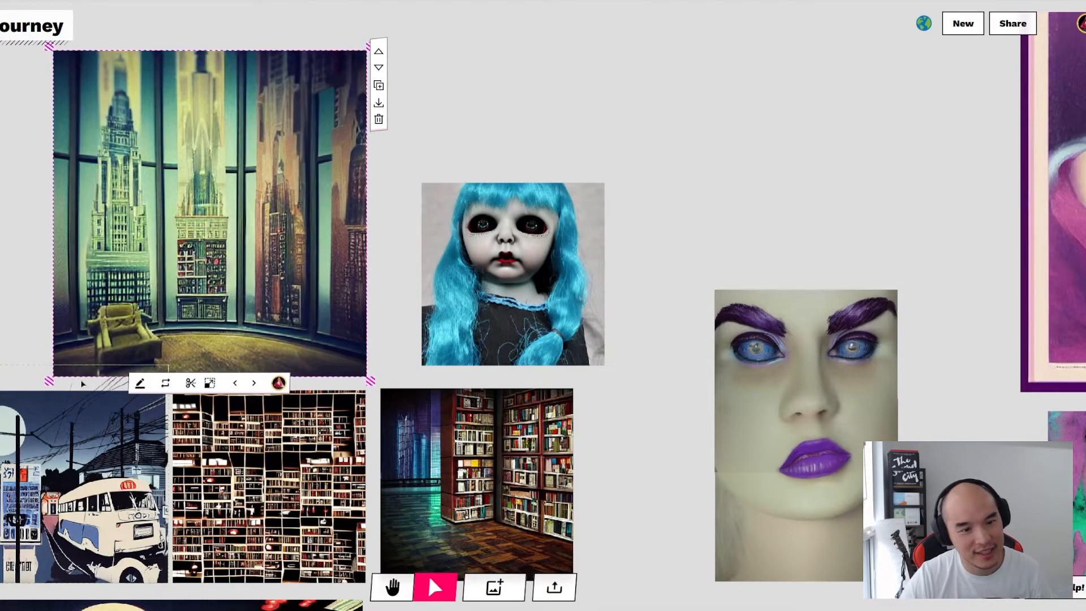
left_click(209, 383)
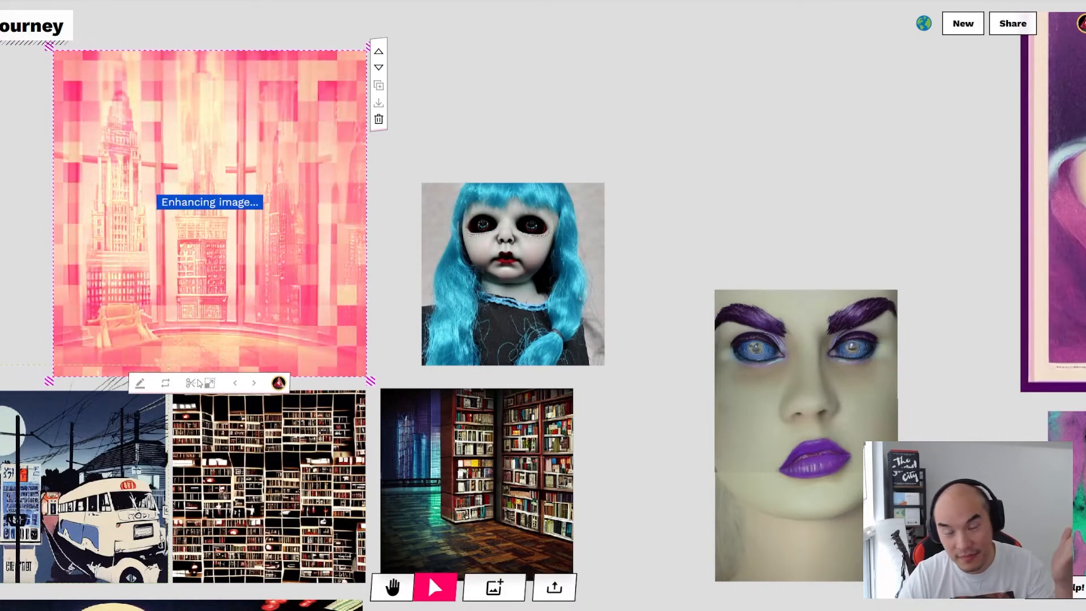
Step: Remove the background of the blue-haired doll and move the library skyline image up off the pictures below
left_click(539, 331)
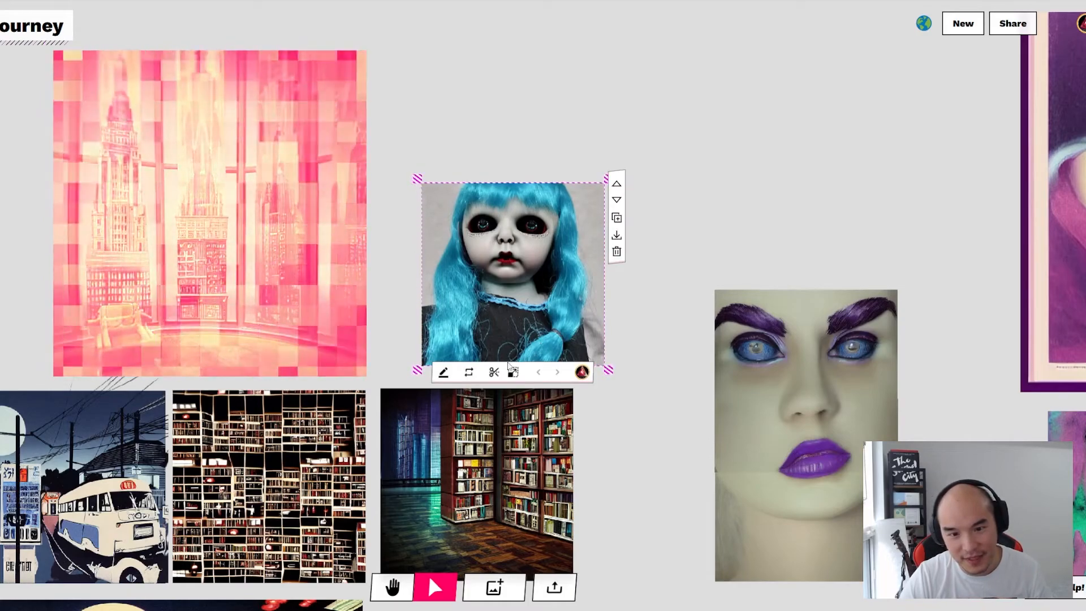
left_click(494, 371)
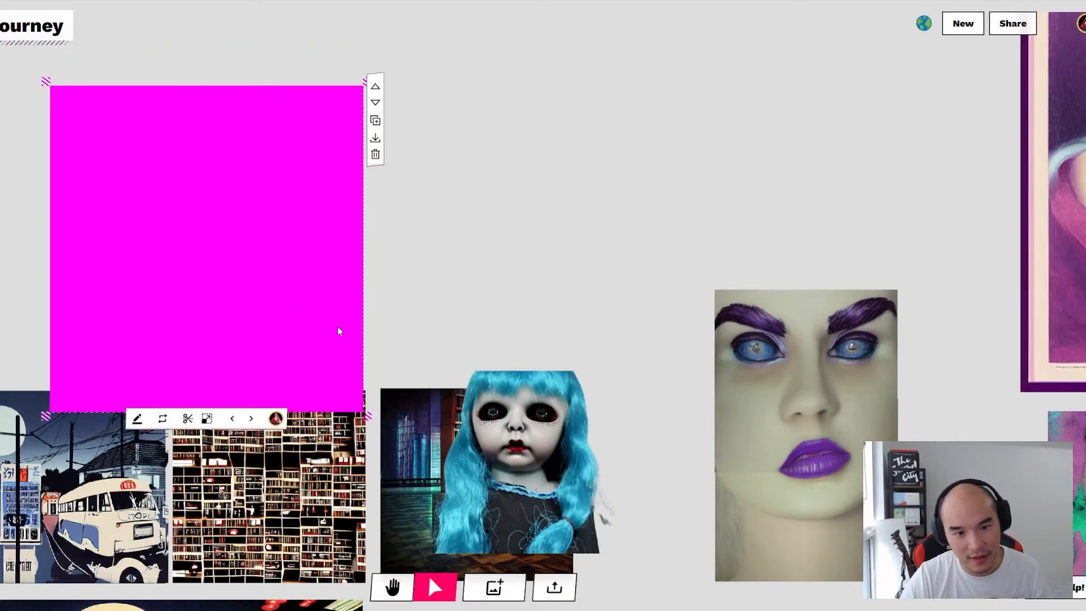
left_click_drag(218, 285, 167, 216)
Step: Enlarge the doll cutout and align it over the bookshelf corner image so it fills the picture's height
mouse_move(528, 504)
left_mouse_down()
mouse_move(528, 514)
mouse_move(511, 511)
left_mouse_up()
key("h")
left_click_drag(622, 536, 631, 417)
key("v")
left_click_drag(398, 460, 391, 467)
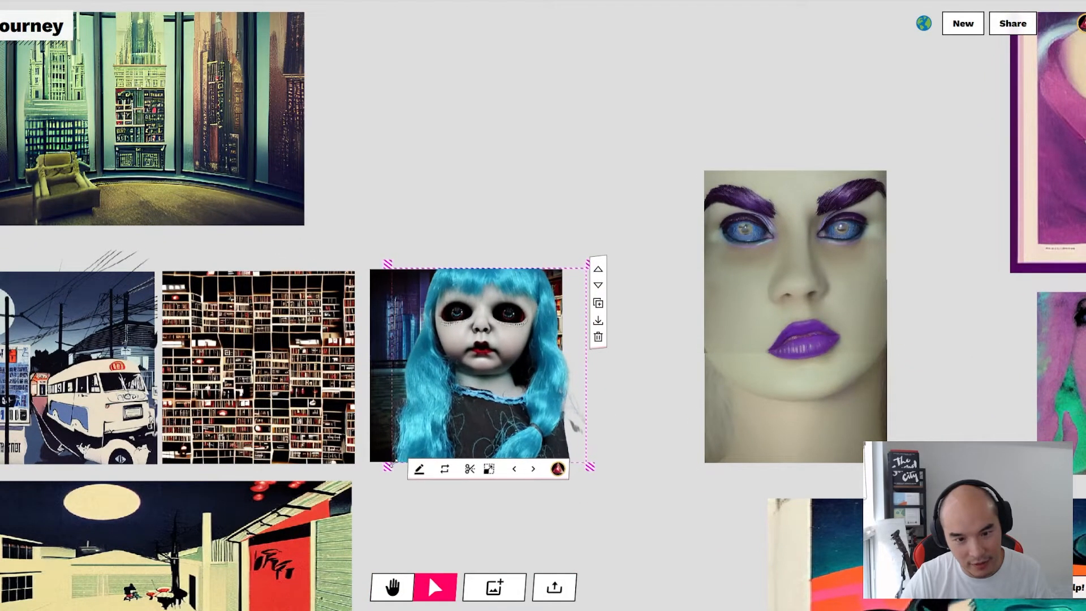
Step: Shift the blue-haired doll cutout slightly left over the bookshelf corner image so more of the shelves beside it is uncovered
left_click_drag(451, 415, 415, 417)
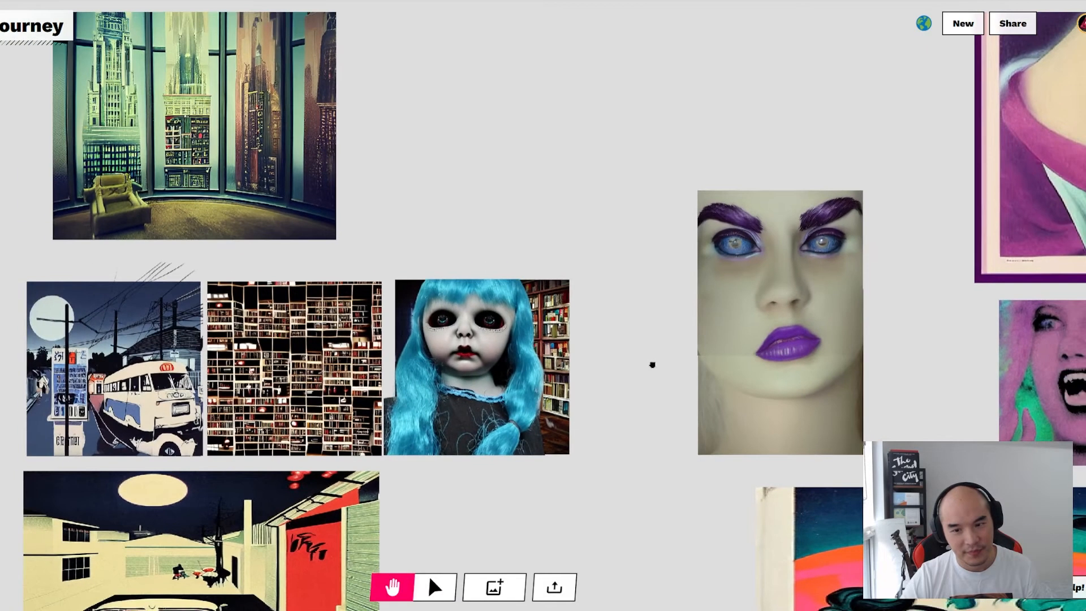
scroll(653, 365, "up", 5)
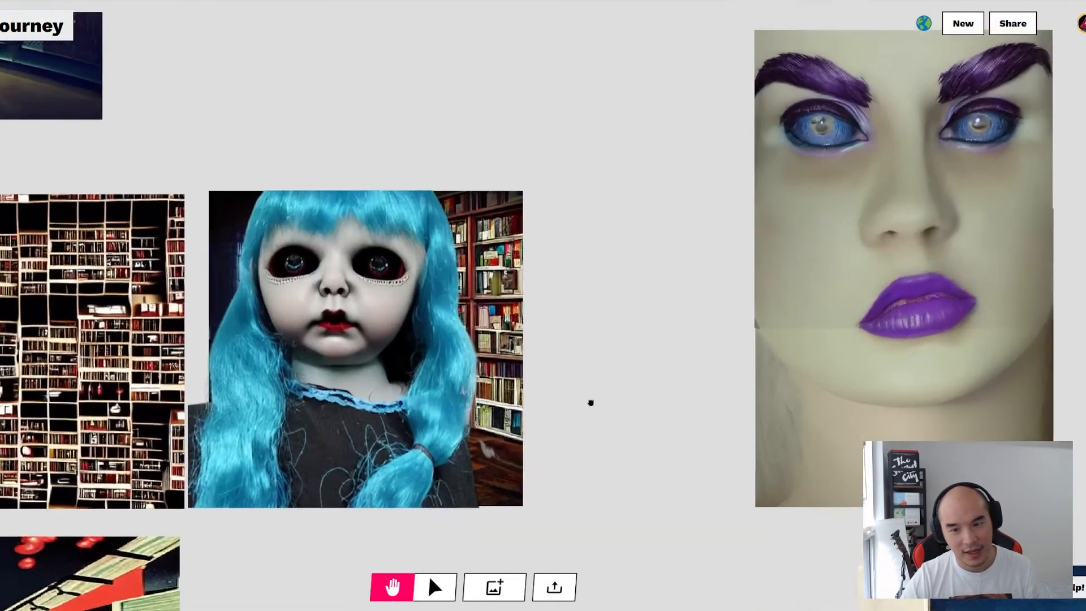
key("v")
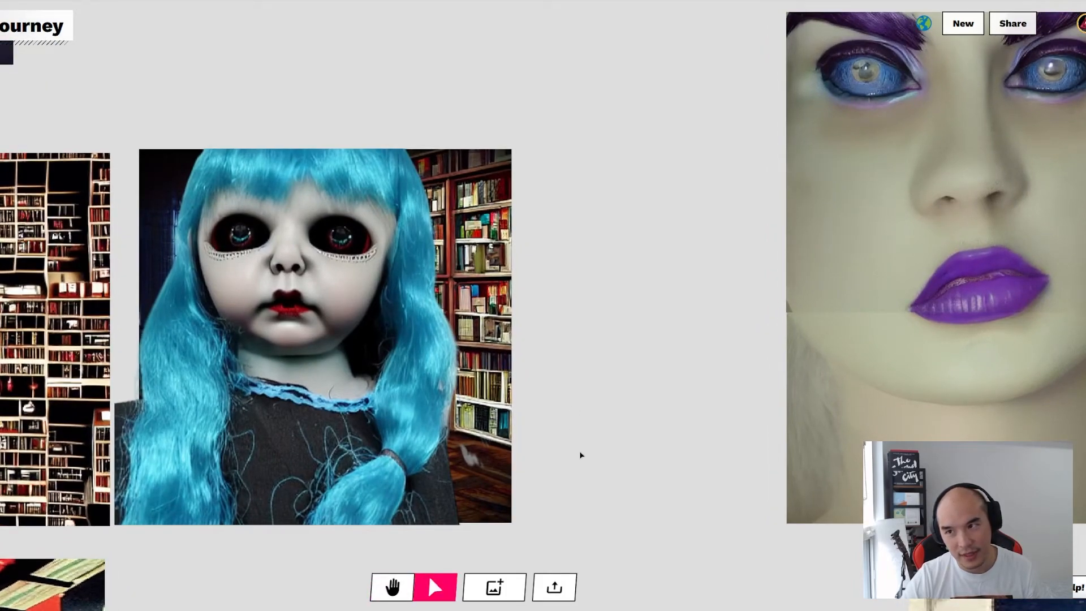
key("h")
scroll(602, 441, "up", 3)
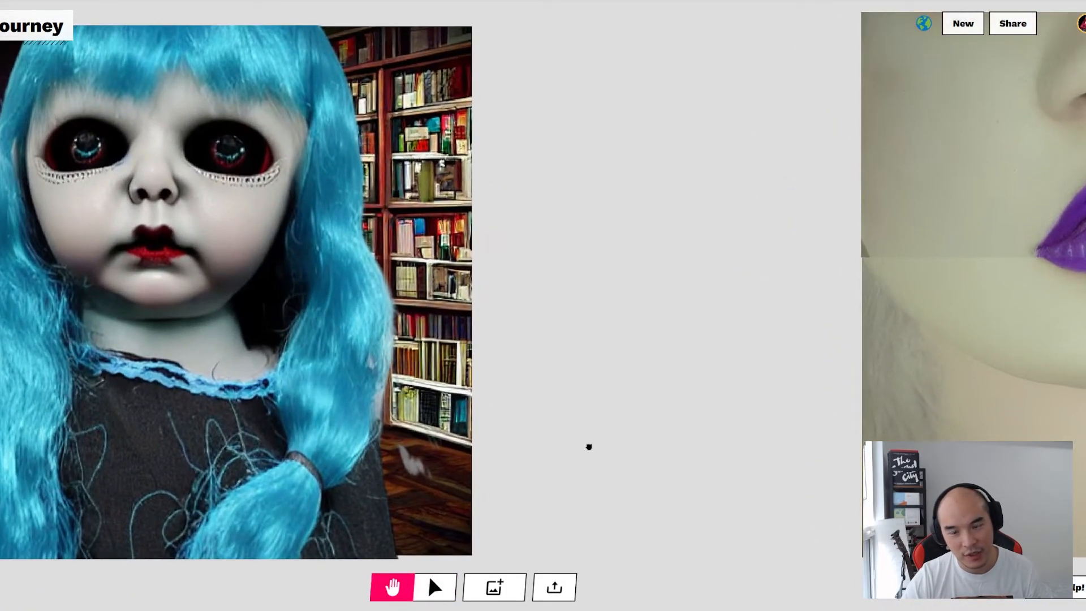
scroll(611, 441, "down", 1)
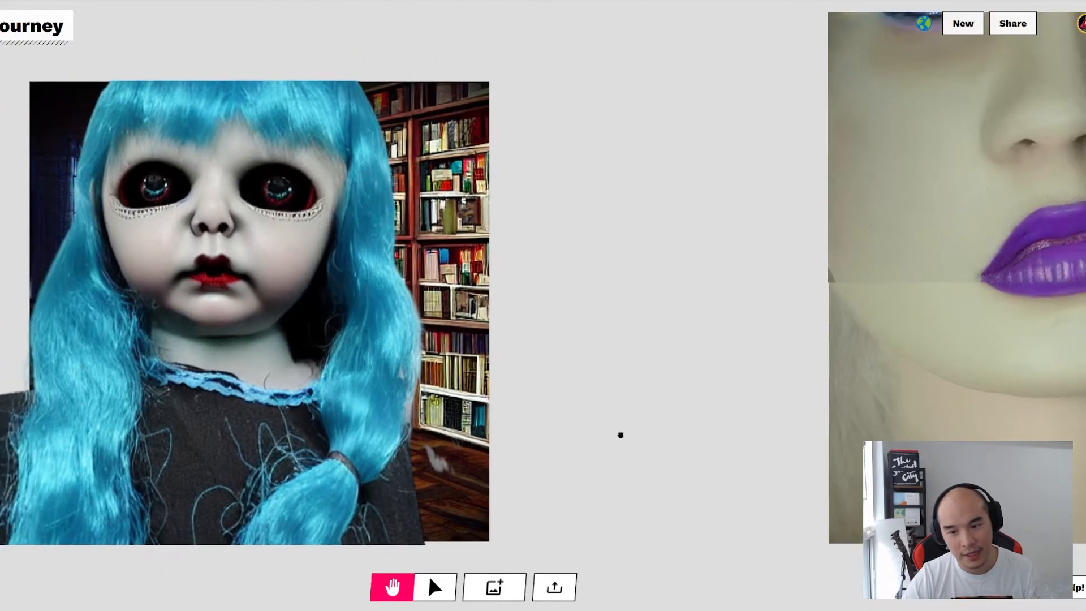
Step: Examine the doll and bookshelf composite up close, and look over the neighbouring library, mannequin face and portrait images on the canvas
key("v")
left_click(408, 191)
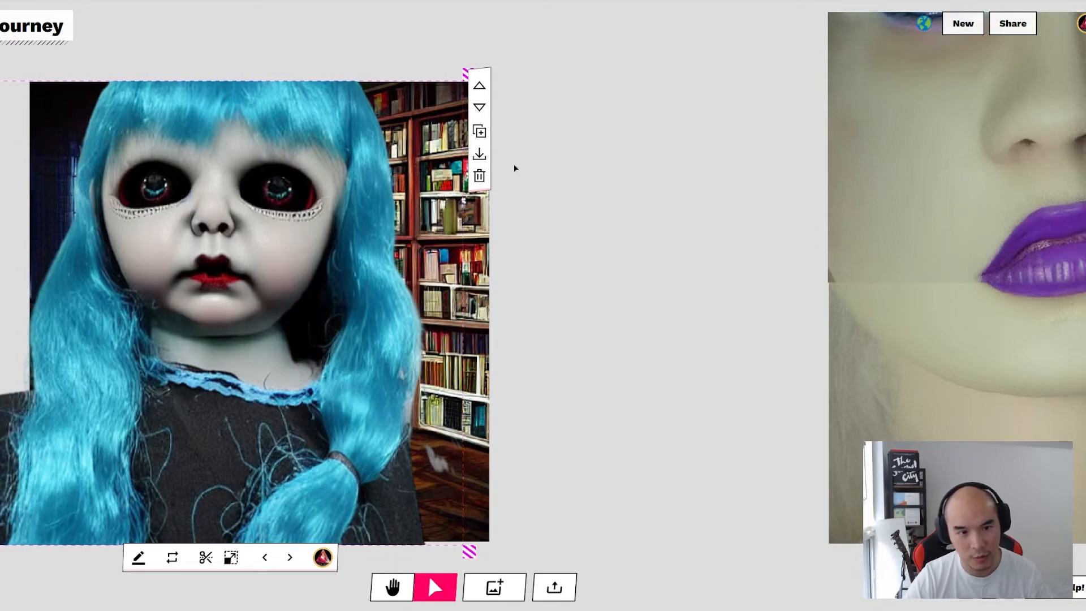
left_click(542, 240)
key("h")
key("v")
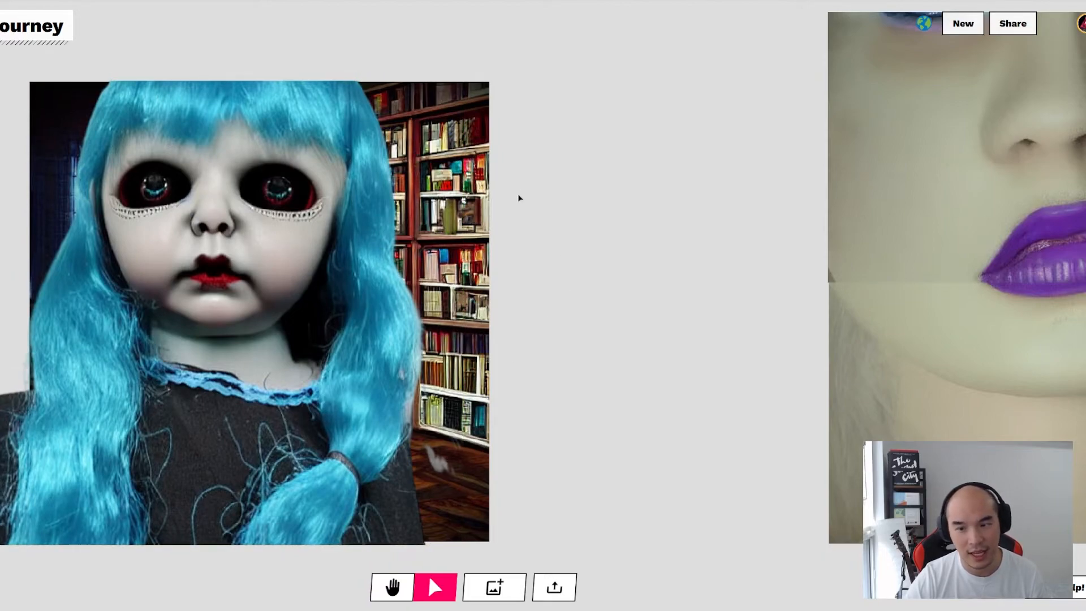
key("h")
scroll(531, 225, "up", 2)
scroll(718, 178, "down", 5)
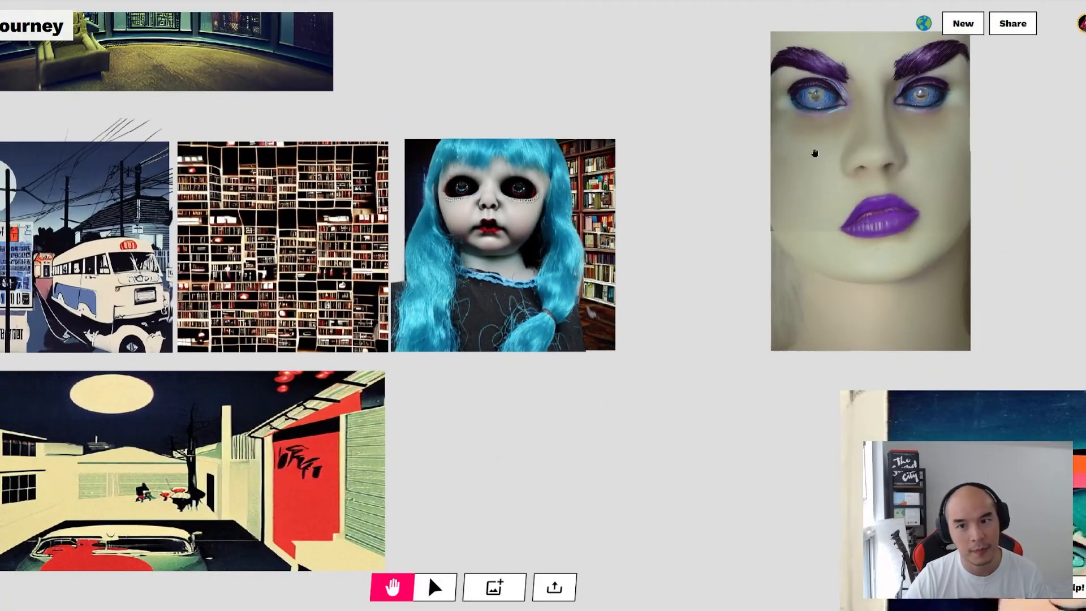
scroll(662, 431, "down", 5)
scroll(651, 376, "up", 3)
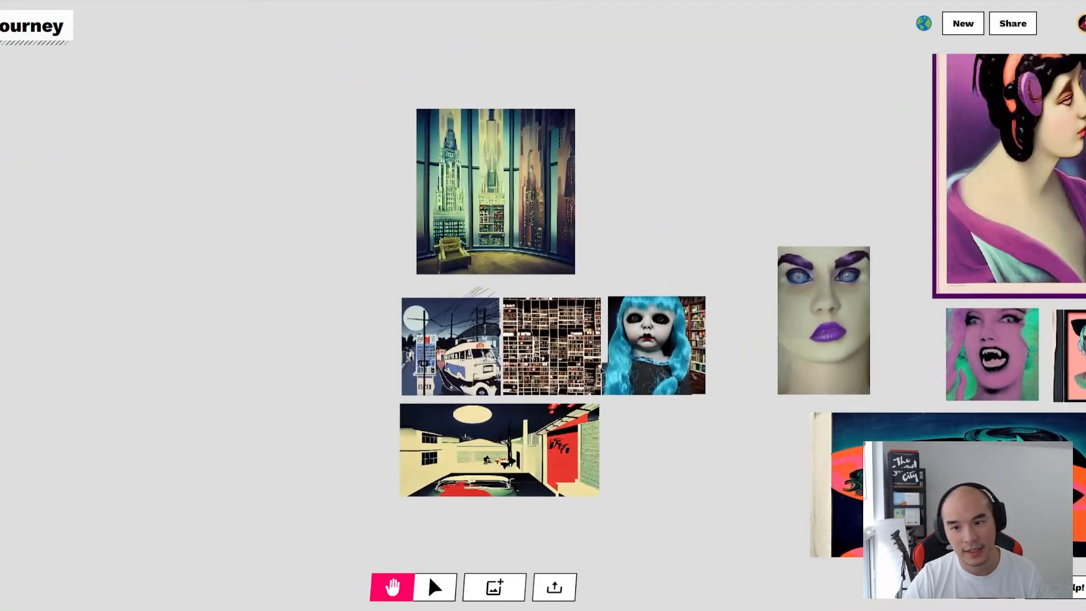
left_click_drag(681, 242, 303, 244)
key("v")
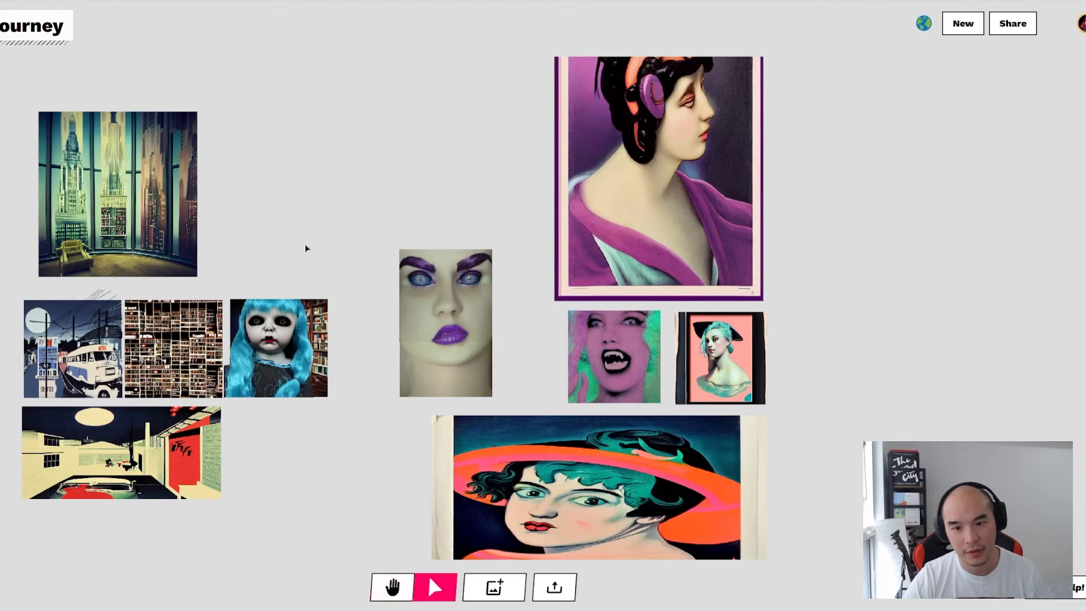